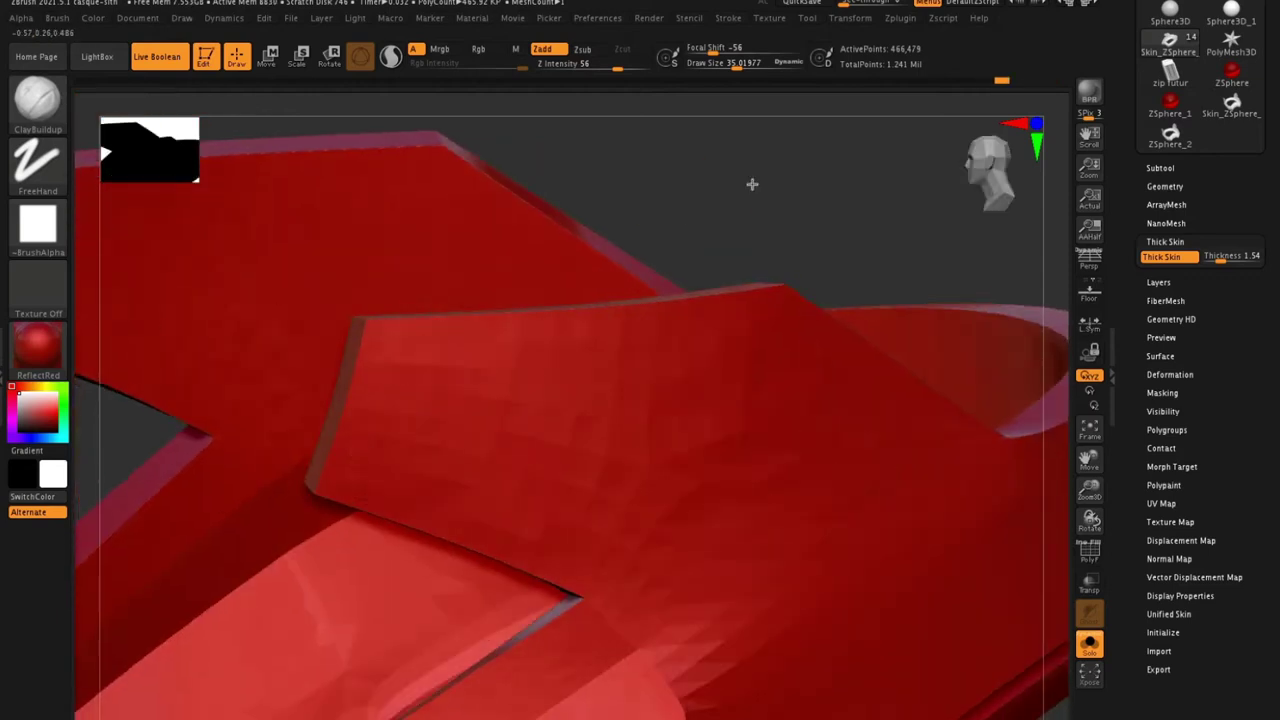
- Raise the Thick Skin shell thickness to 15.6
click(1225, 257)
mouse_move(430, 430)
mouse_down()
mouse_move(506, 426)
mouse_move(397, 440)
mouse_move(469, 429)
mouse_move(550, 442)
mouse_move(645, 330)
mouse_up()
mouse_move(709, 337)
right_down()
mouse_move(686, 377)
mouse_move(714, 406)
right_up()
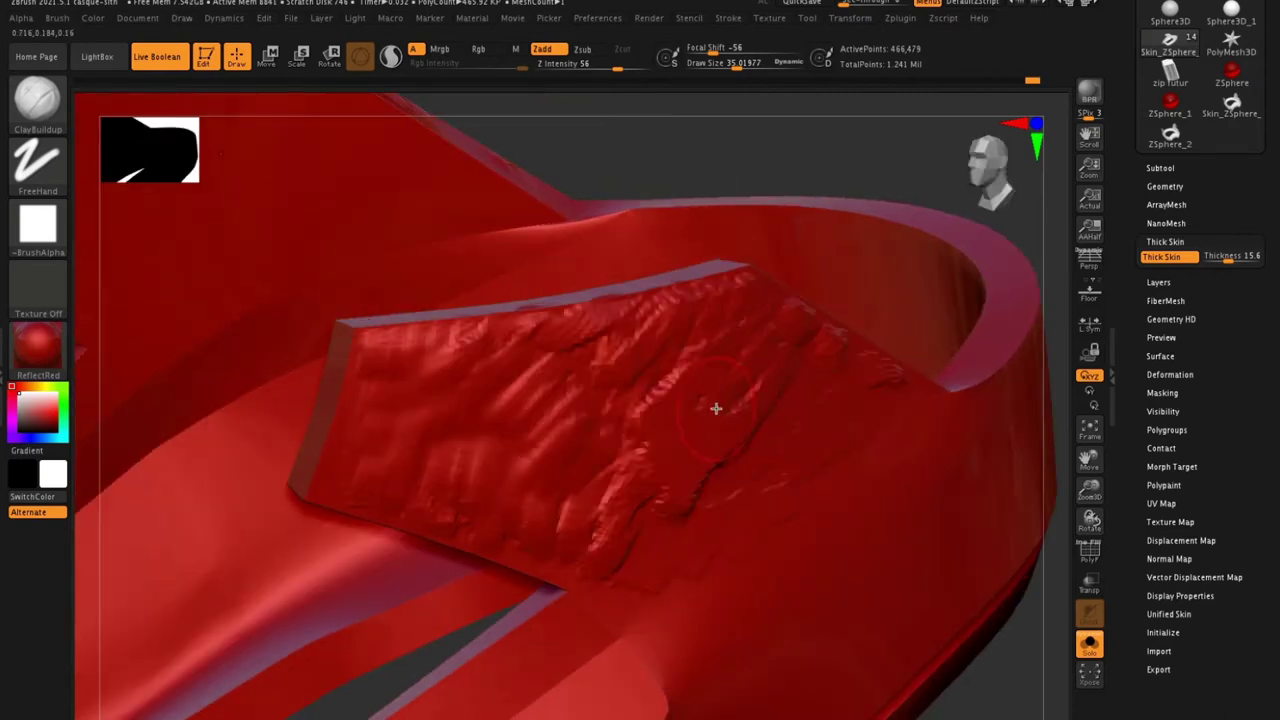
- Flatten the plate's sculpted texture with an enlarged Flatten brush
key(b)
key(f)
key(l)
mouse_move(649, 371)
mouse_down()
mouse_move(451, 391)
mouse_move(560, 346)
mouse_move(463, 347)
mouse_move(525, 475)
mouse_up()
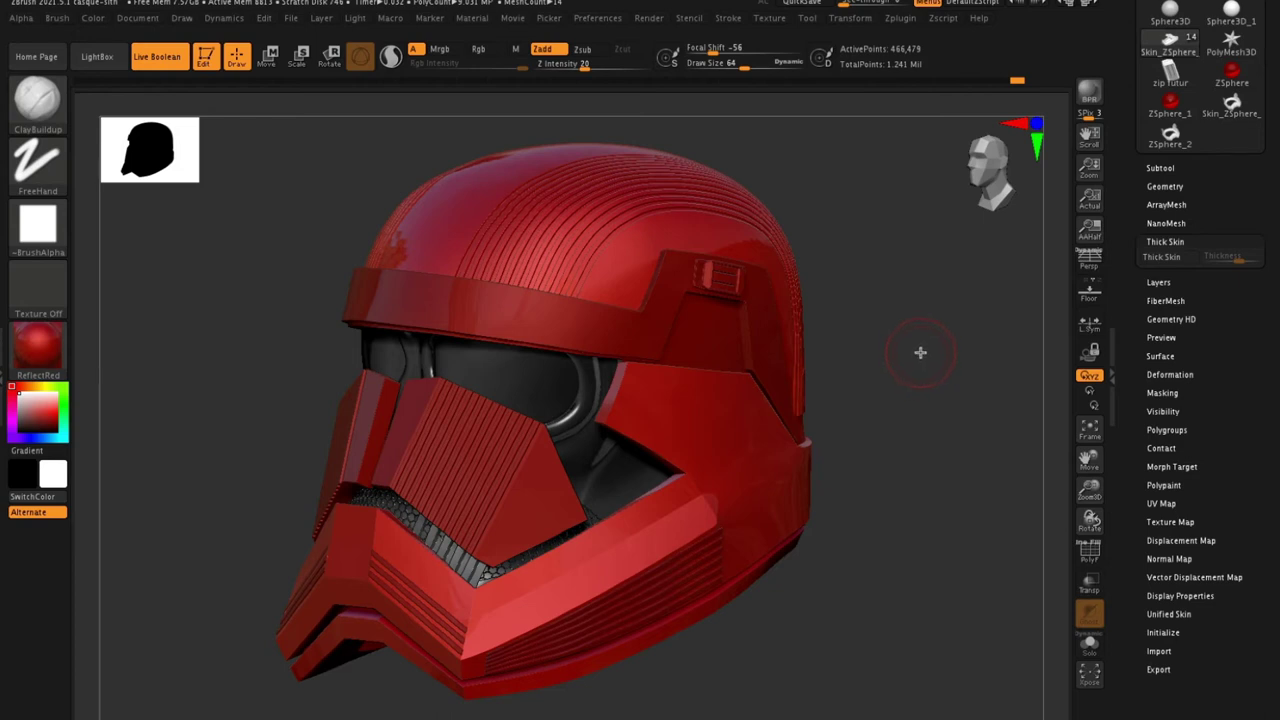
- Turn the helmet to a frontal view and Solo the red front band
click(1166, 241)
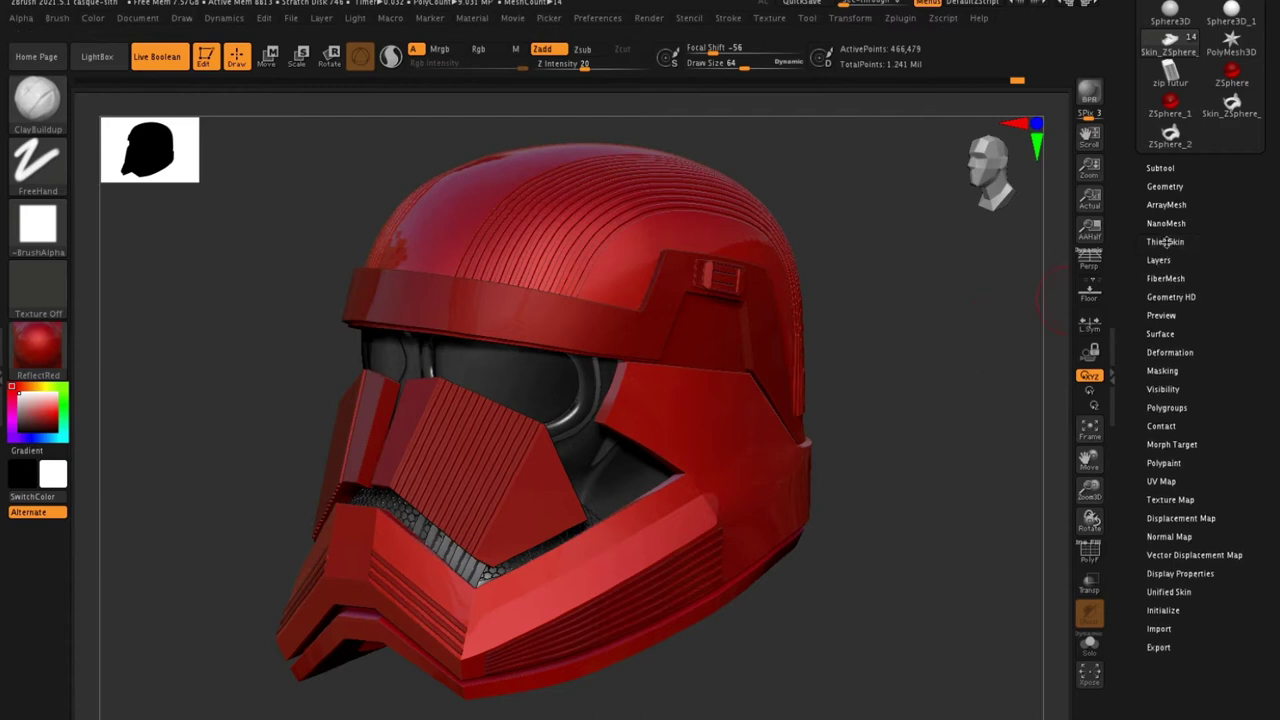
click(1168, 242)
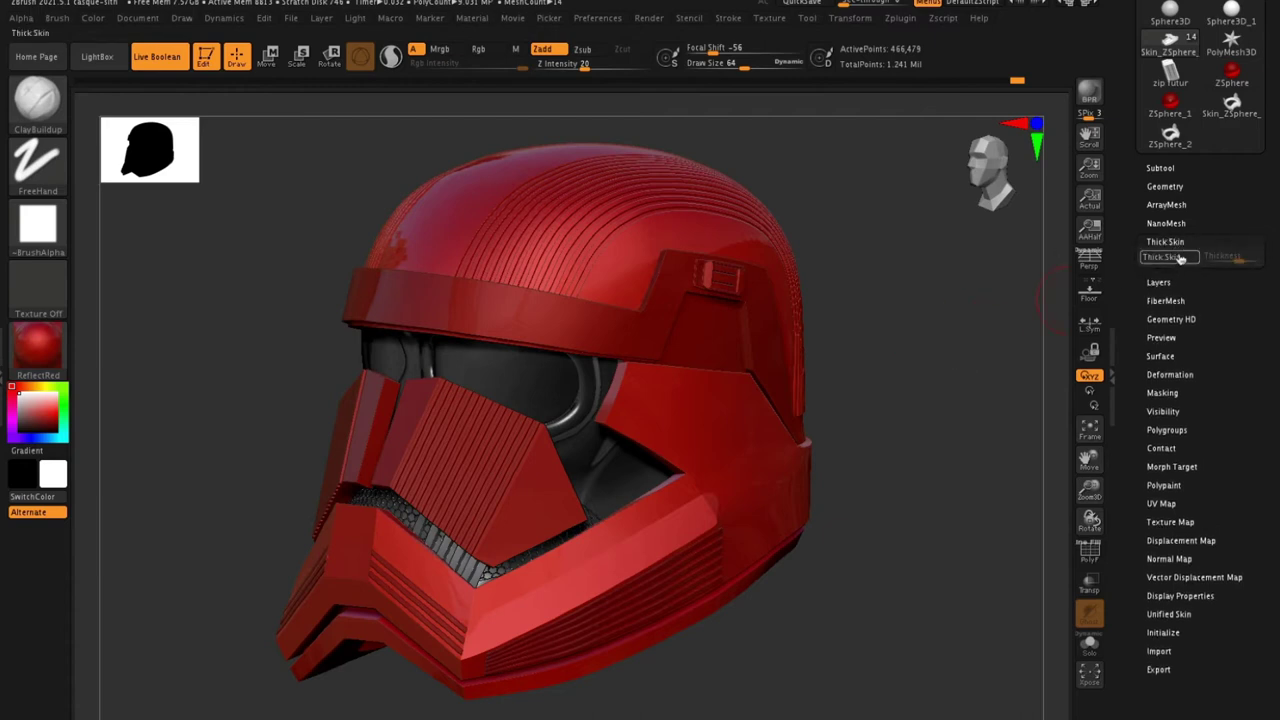
mouse_move(927, 324)
mouse_down()
mouse_move(903, 300)
mouse_move(847, 321)
mouse_up()
mouse_move(911, 380)
mouse_down()
mouse_move(929, 369)
mouse_move(894, 357)
mouse_up()
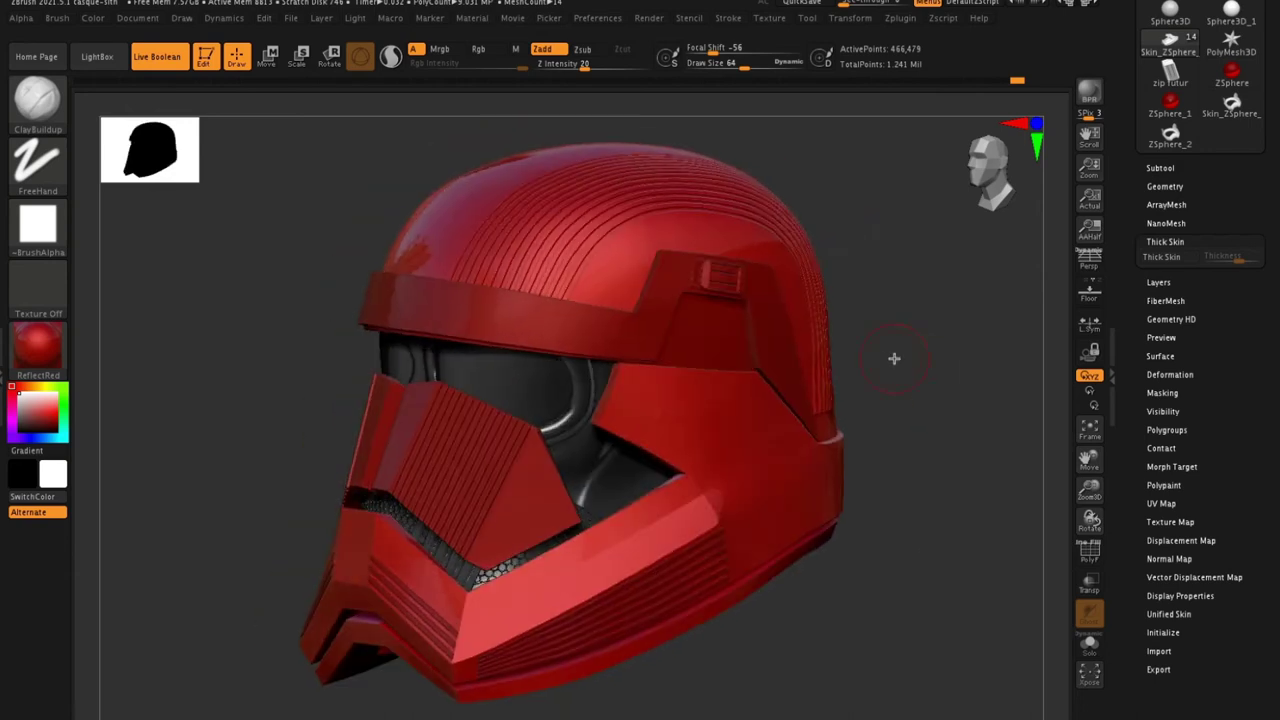
drag(916, 420, 985, 370)
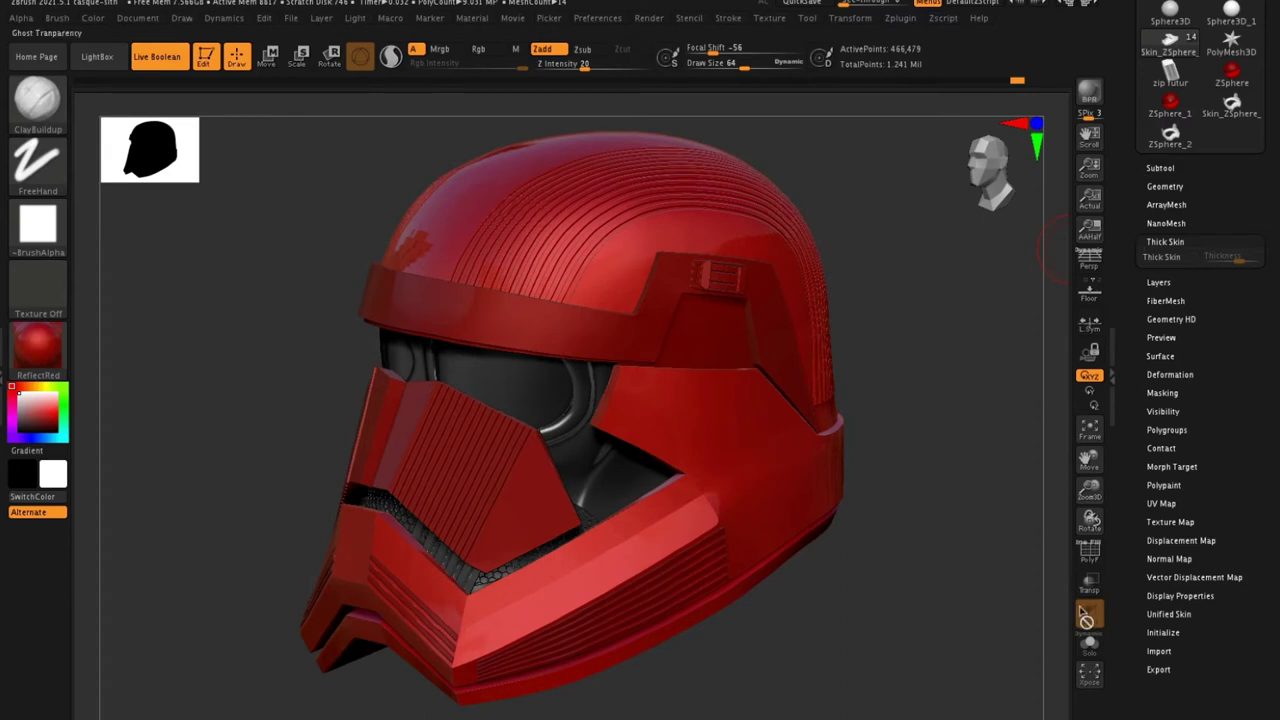
click(1089, 643)
mouse_move(944, 437)
mouse_down()
mouse_move(949, 391)
mouse_move(923, 497)
mouse_move(854, 269)
mouse_move(880, 237)
mouse_up()
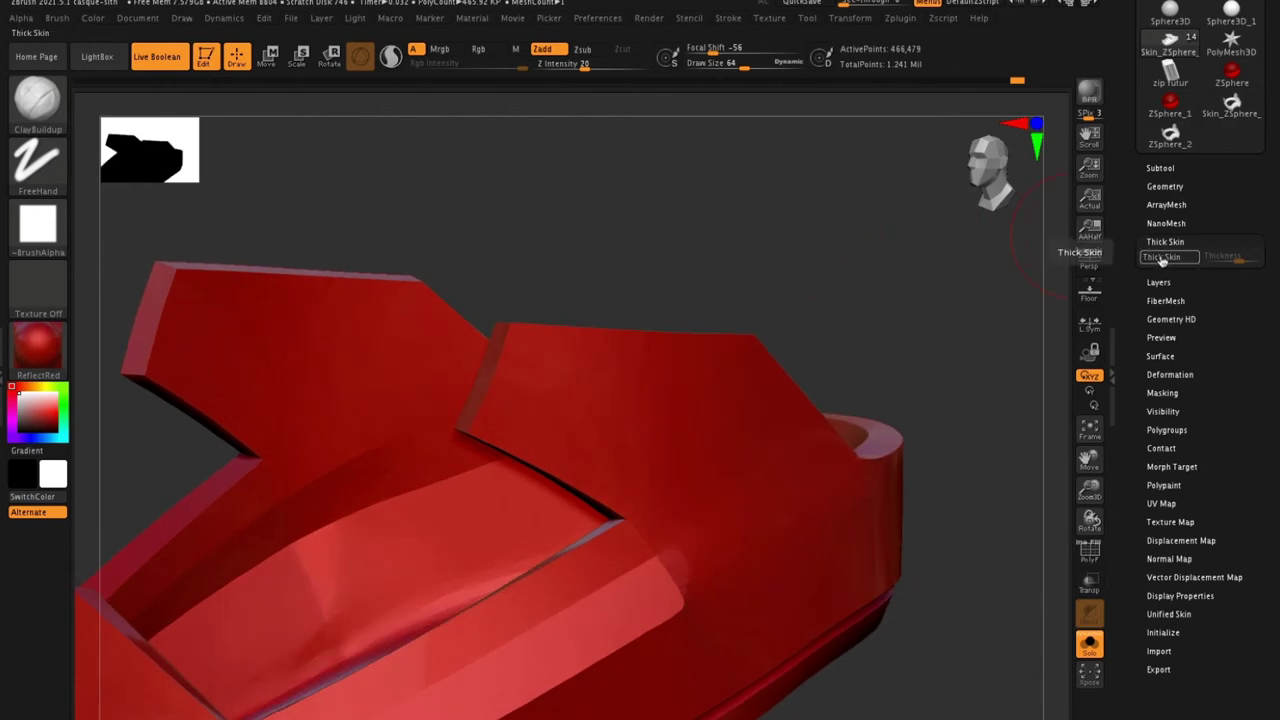
- Orbit the isolated band to inspect its fins from several angles
drag(951, 362, 949, 353)
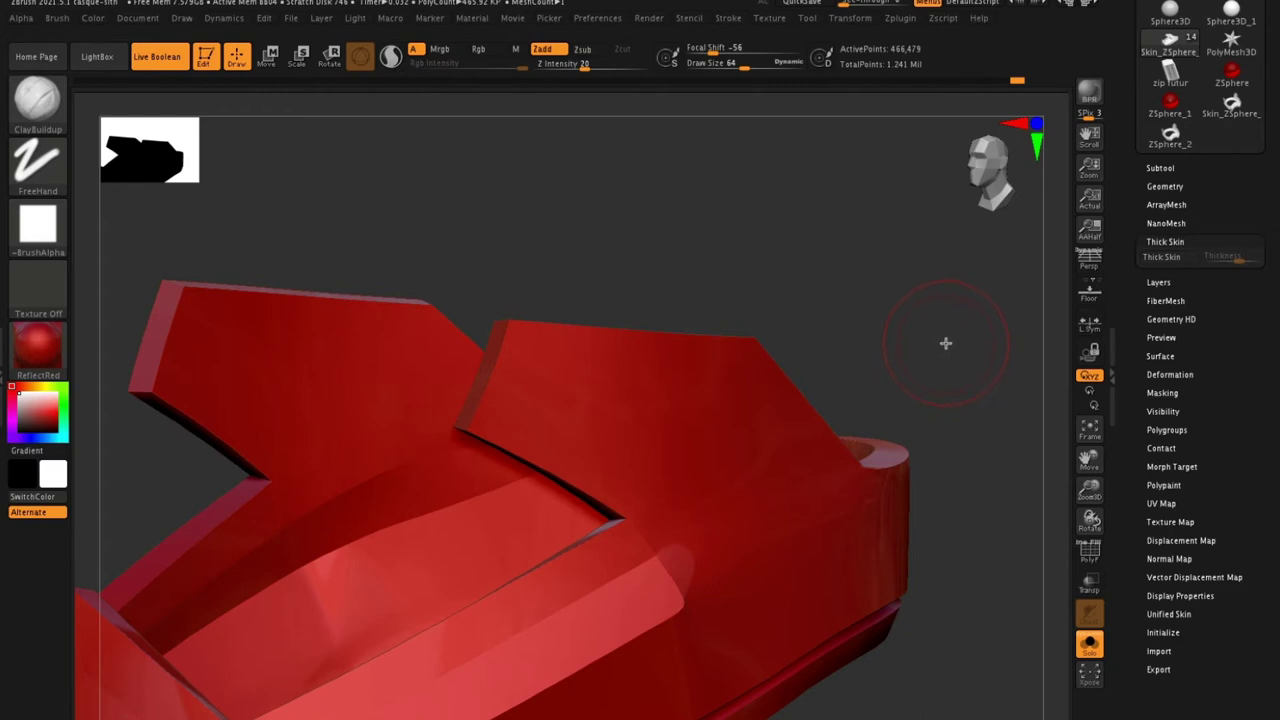
drag(943, 343, 950, 340)
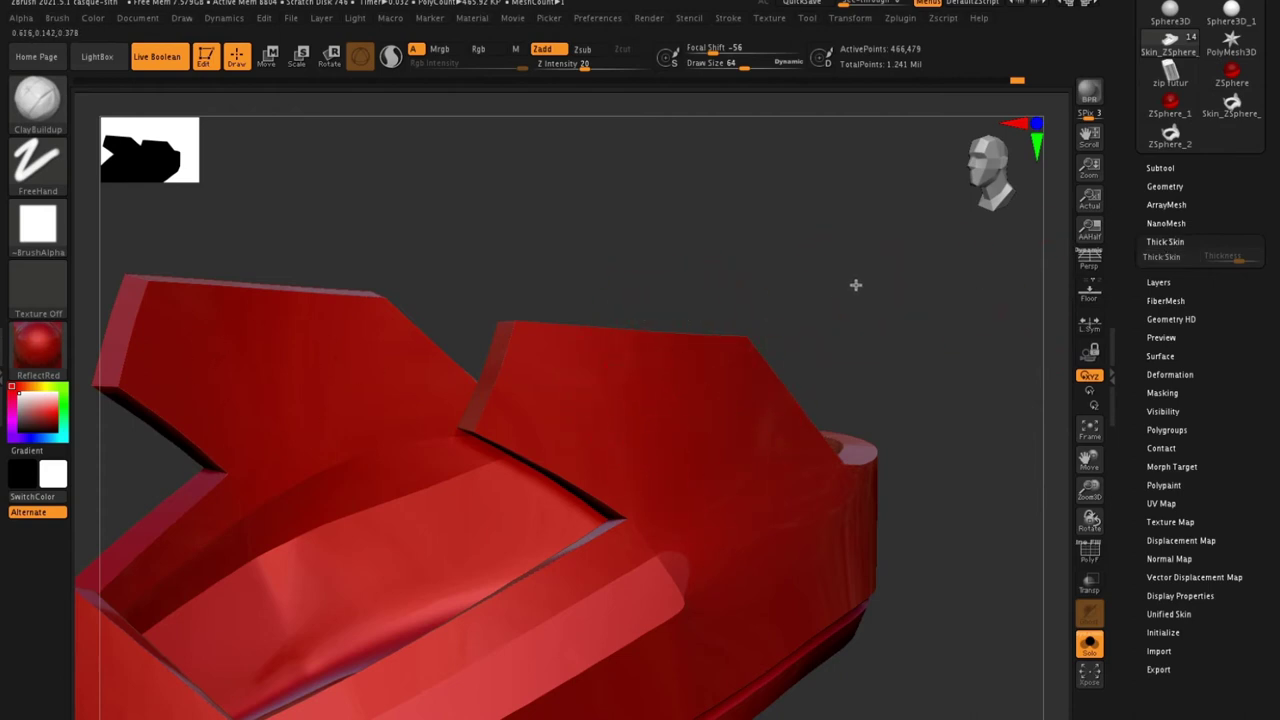
drag(855, 285, 612, 377)
mouse_move(899, 274)
mouse_down()
mouse_move(918, 300)
mouse_move(937, 289)
mouse_move(926, 260)
mouse_move(903, 277)
mouse_up()
- Shrink the draw size to about 35 and re-enable Thick Skin at thickness 126
key(s)
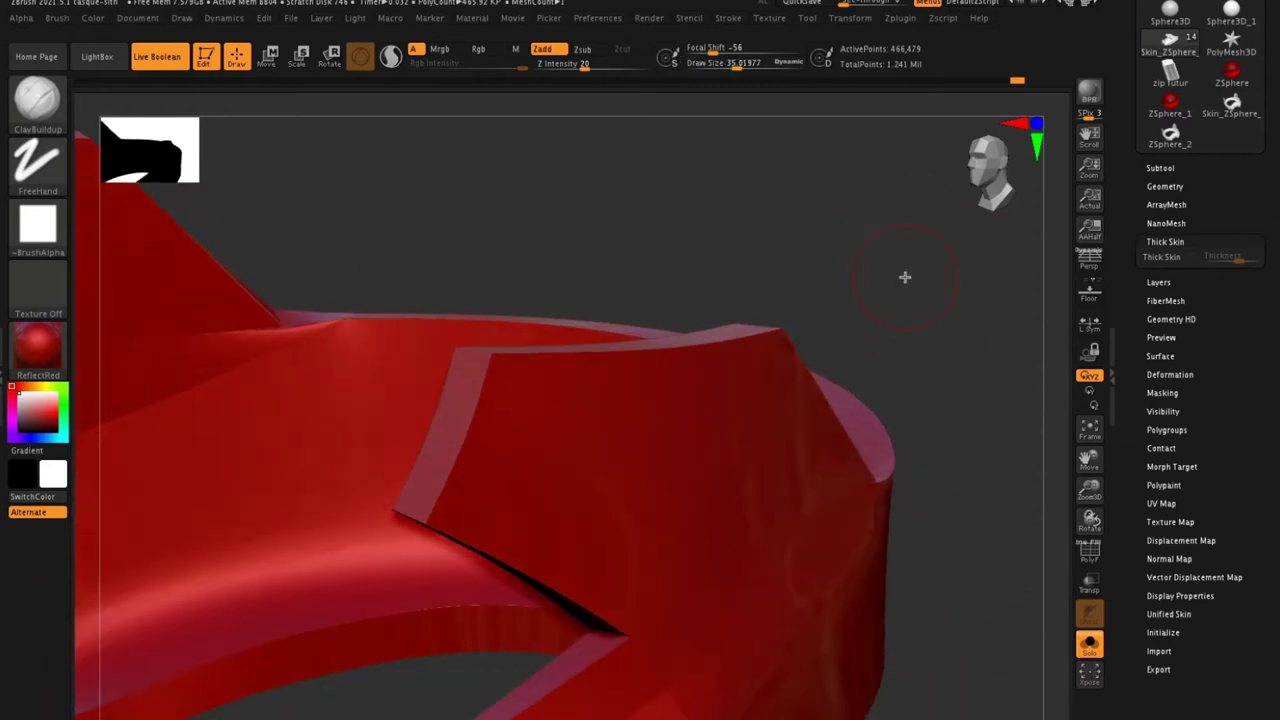
mouse_move(772, 271)
mouse_down()
mouse_move(760, 254)
mouse_move(768, 262)
mouse_up()
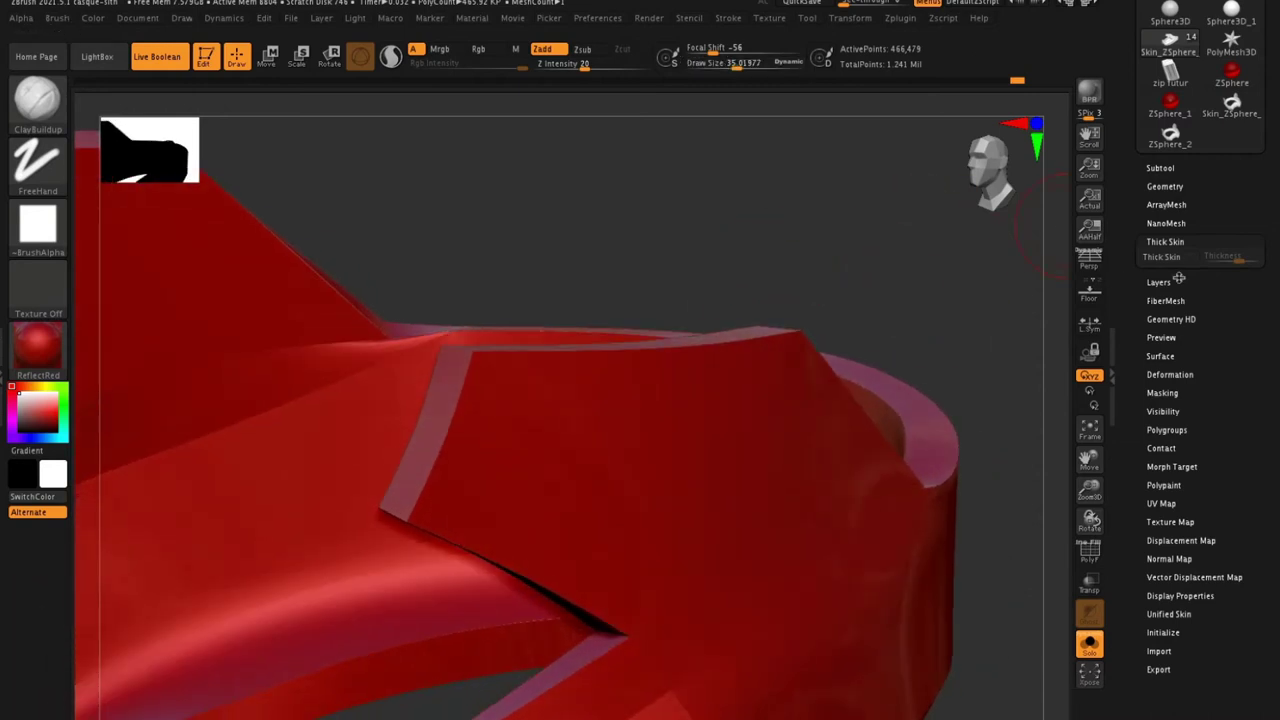
click(1160, 258)
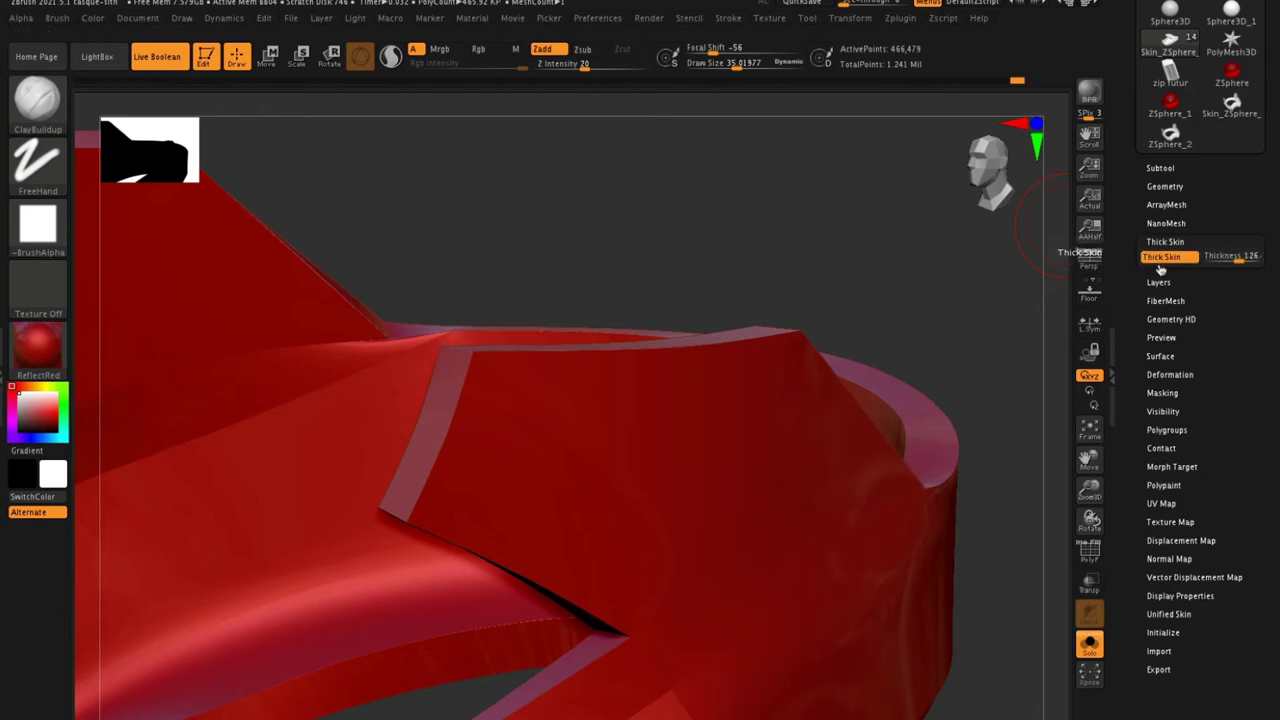
click(1222, 256)
drag(664, 231, 654, 348)
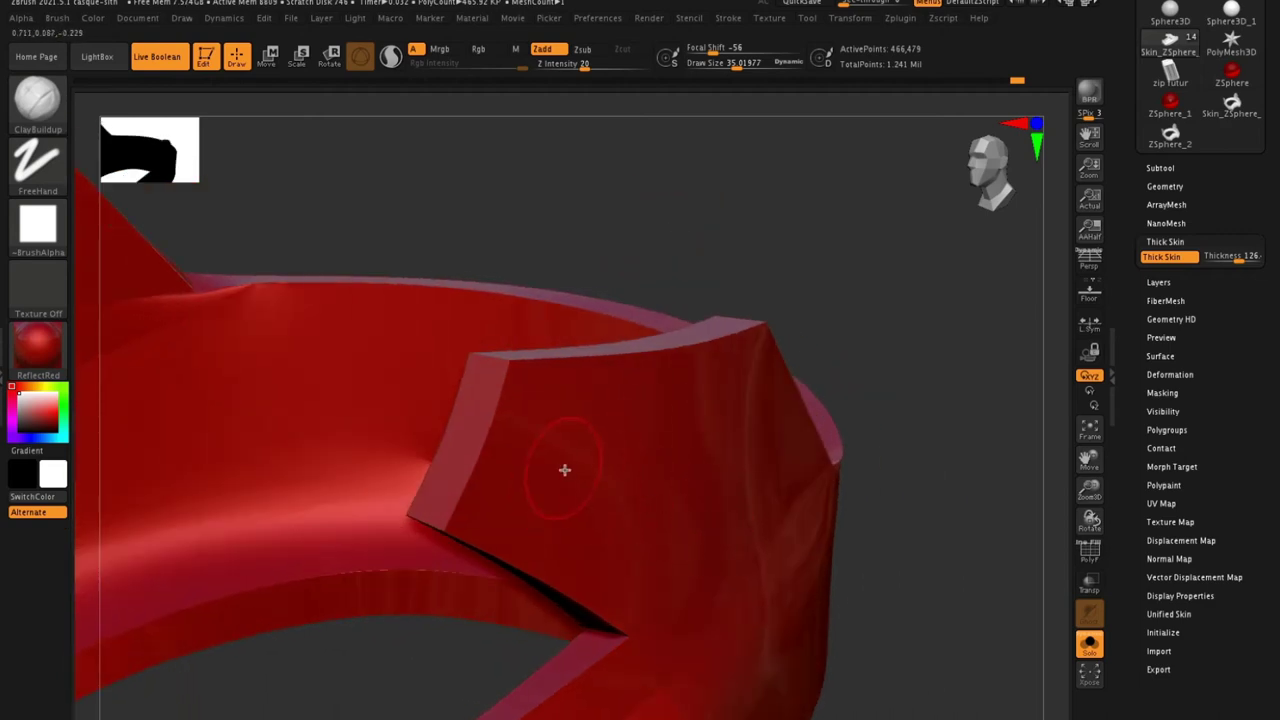
mouse_move(37, 100)
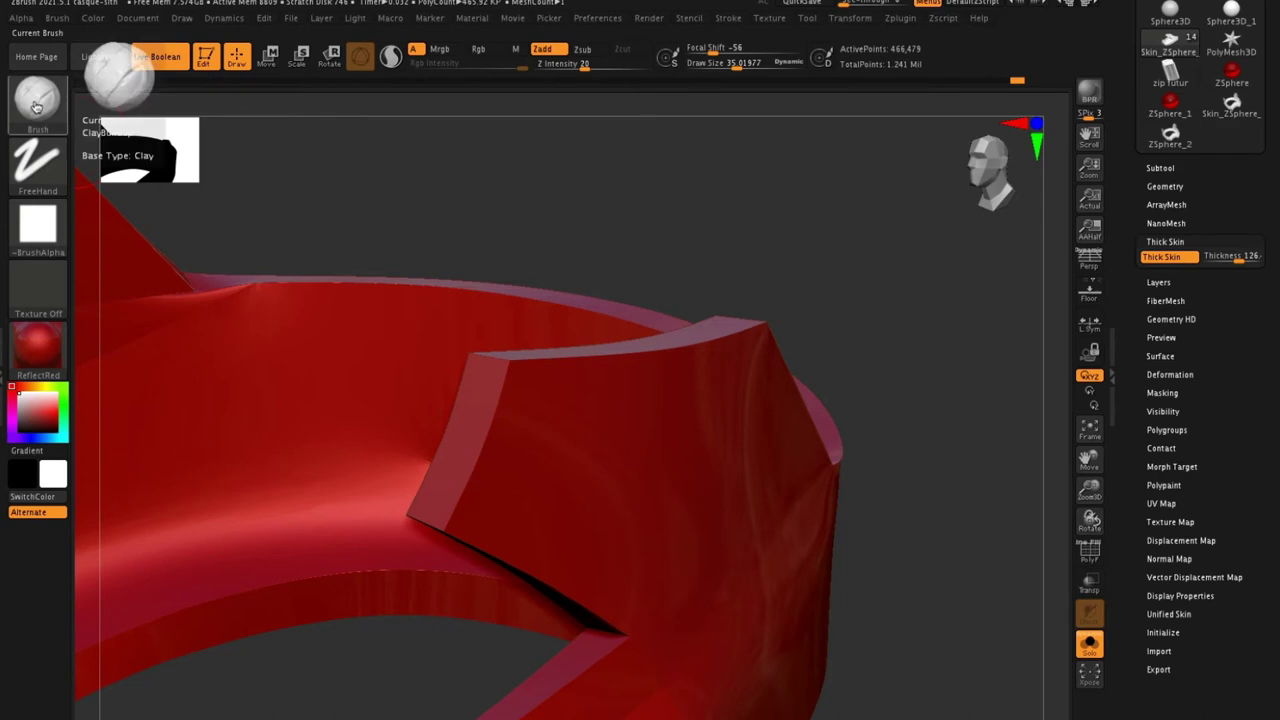
mouse_move(626, 431)
mouse_down()
mouse_move(580, 497)
mouse_move(614, 537)
mouse_move(697, 463)
mouse_move(645, 497)
mouse_up()
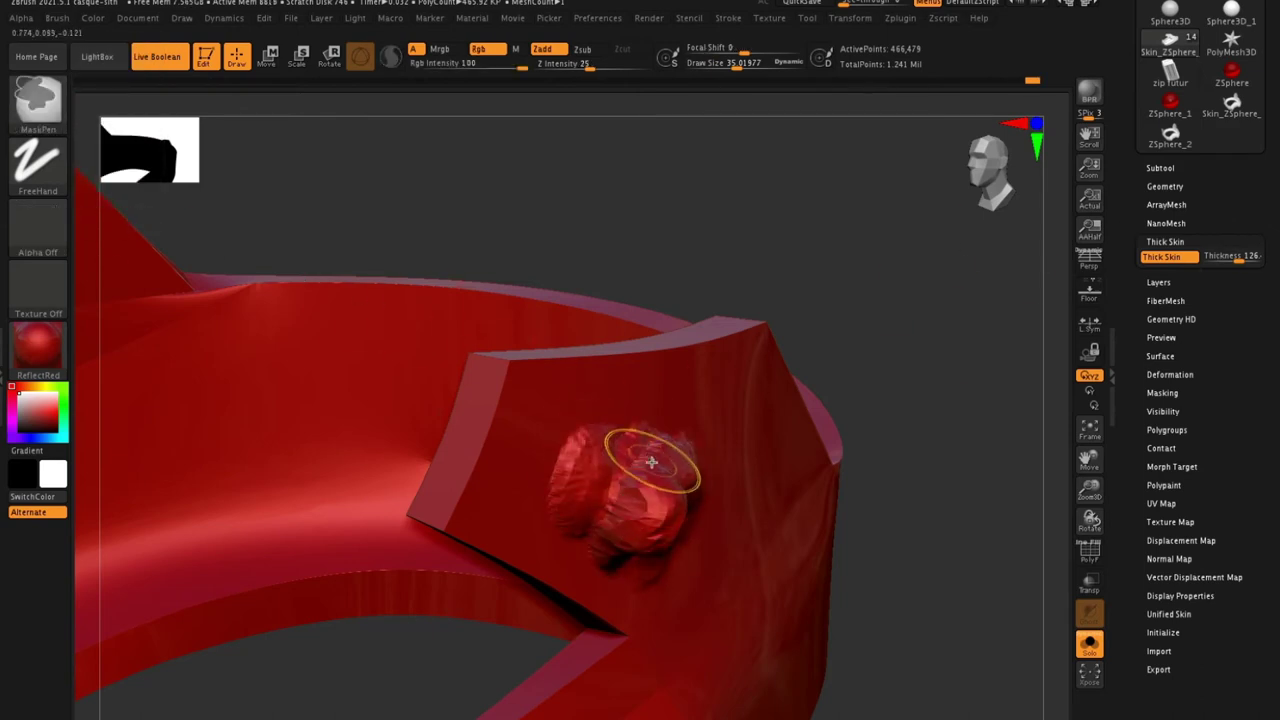
key(ctrl+z)
drag(1000, 400, 731, 438)
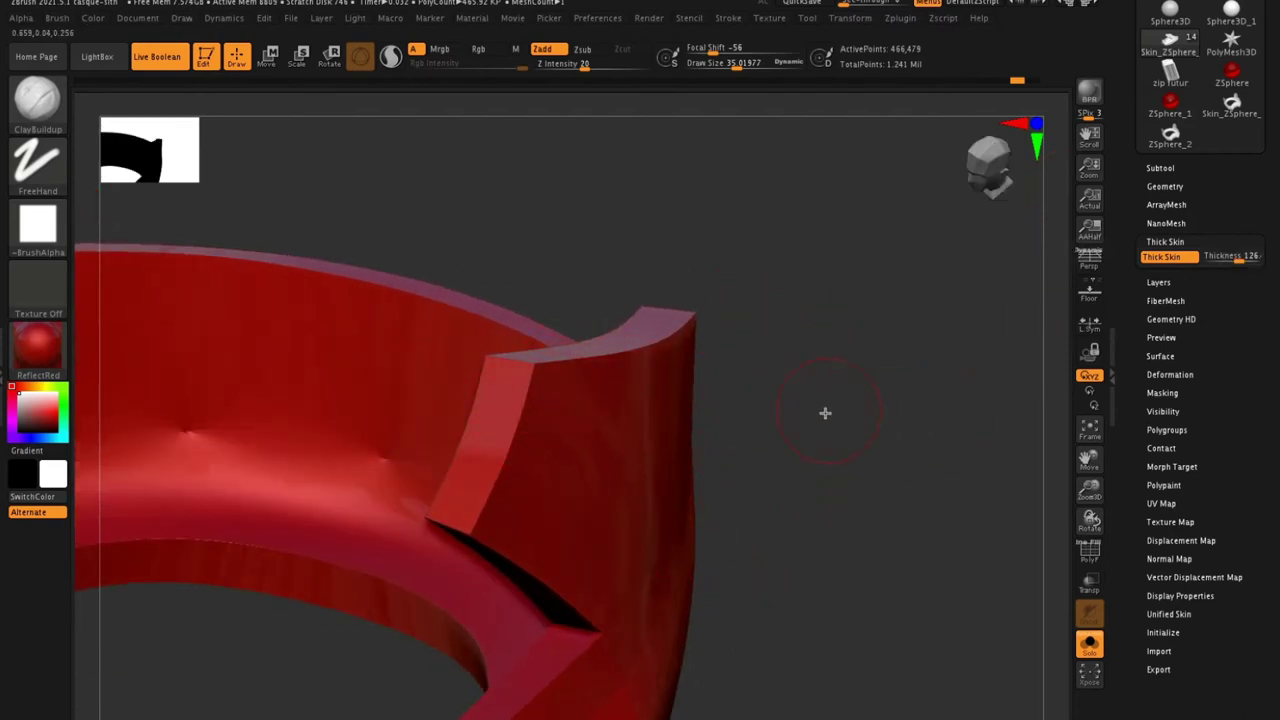
drag(825, 413, 768, 418)
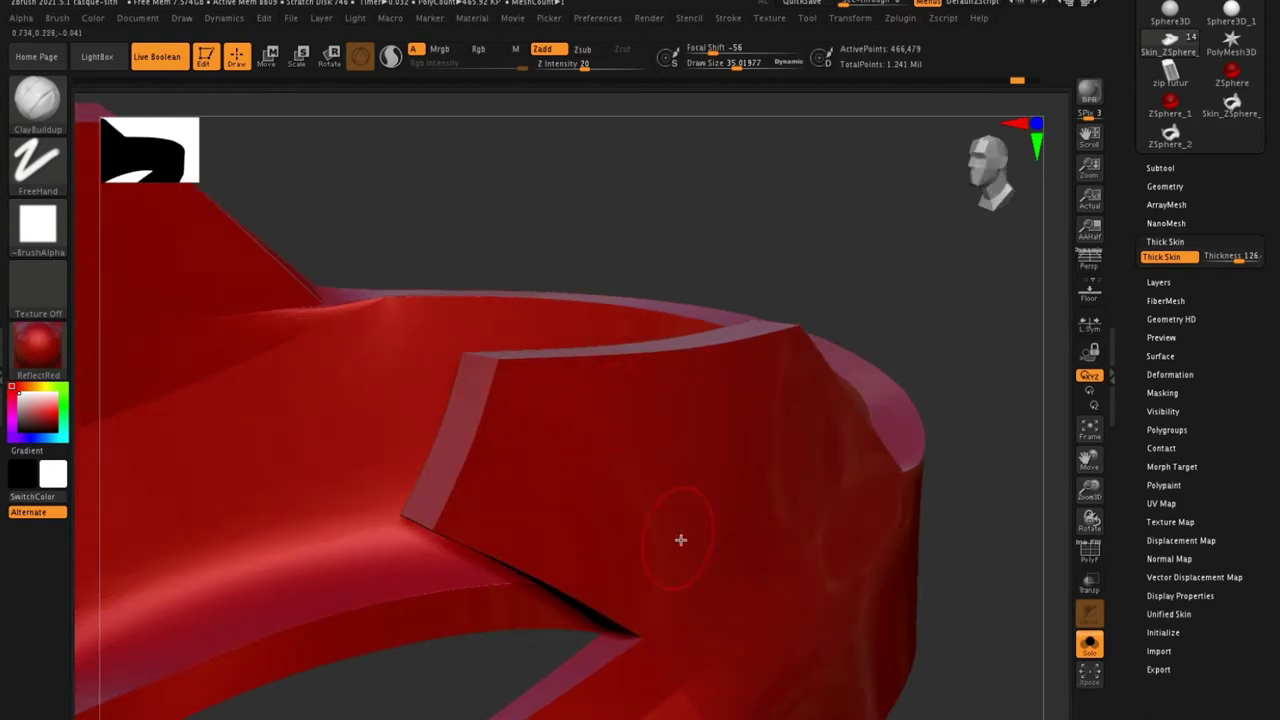
mouse_move(849, 280)
mouse_down()
mouse_move(874, 271)
mouse_move(807, 487)
mouse_up()
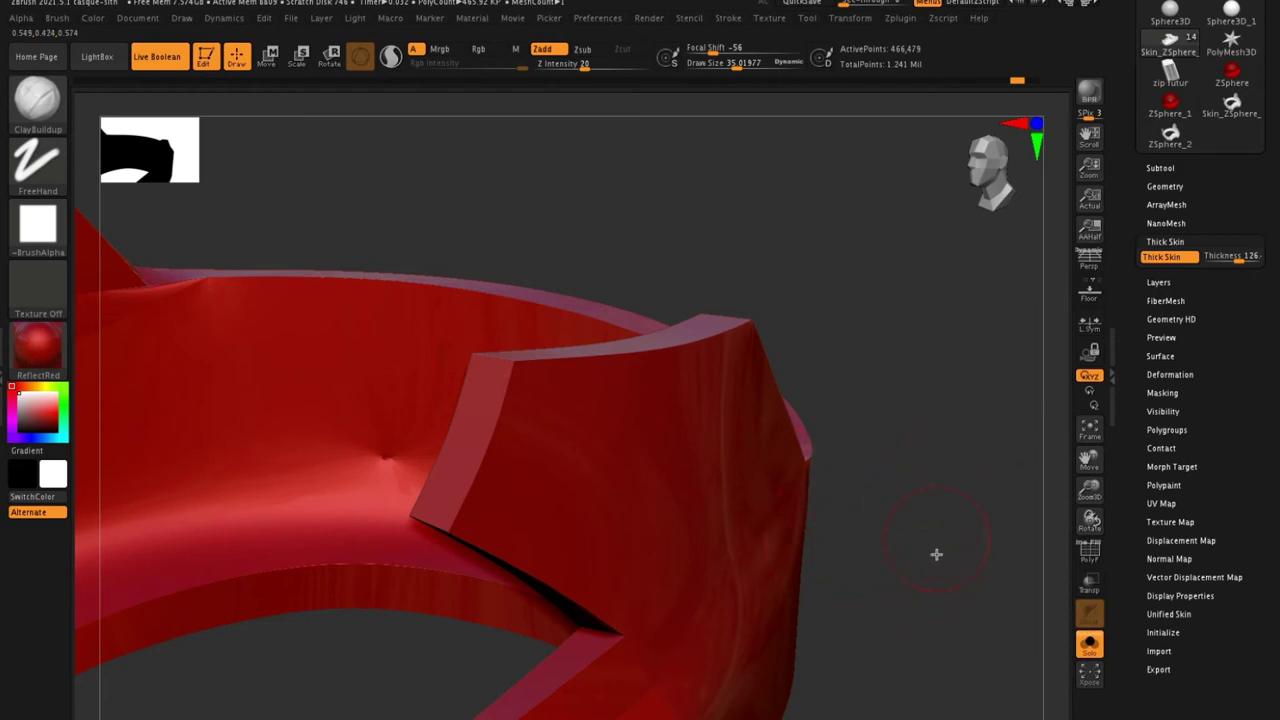
drag(944, 500, 915, 516)
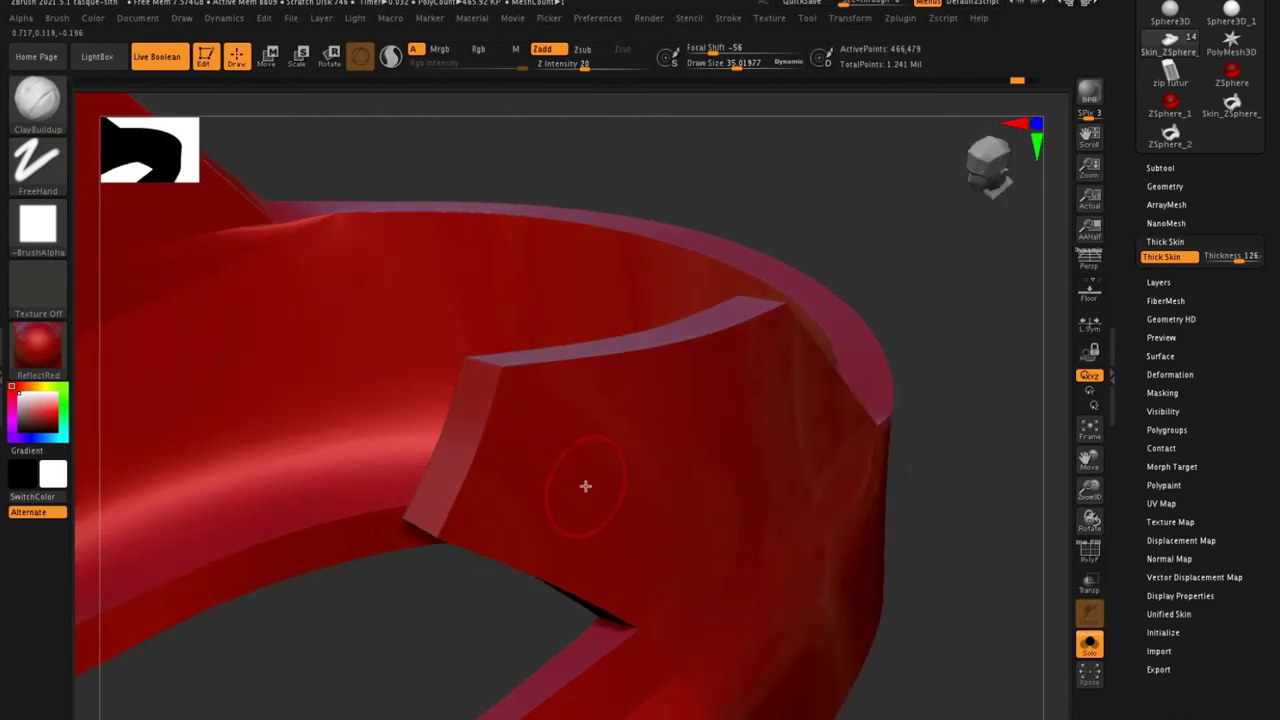
drag(971, 400, 958, 397)
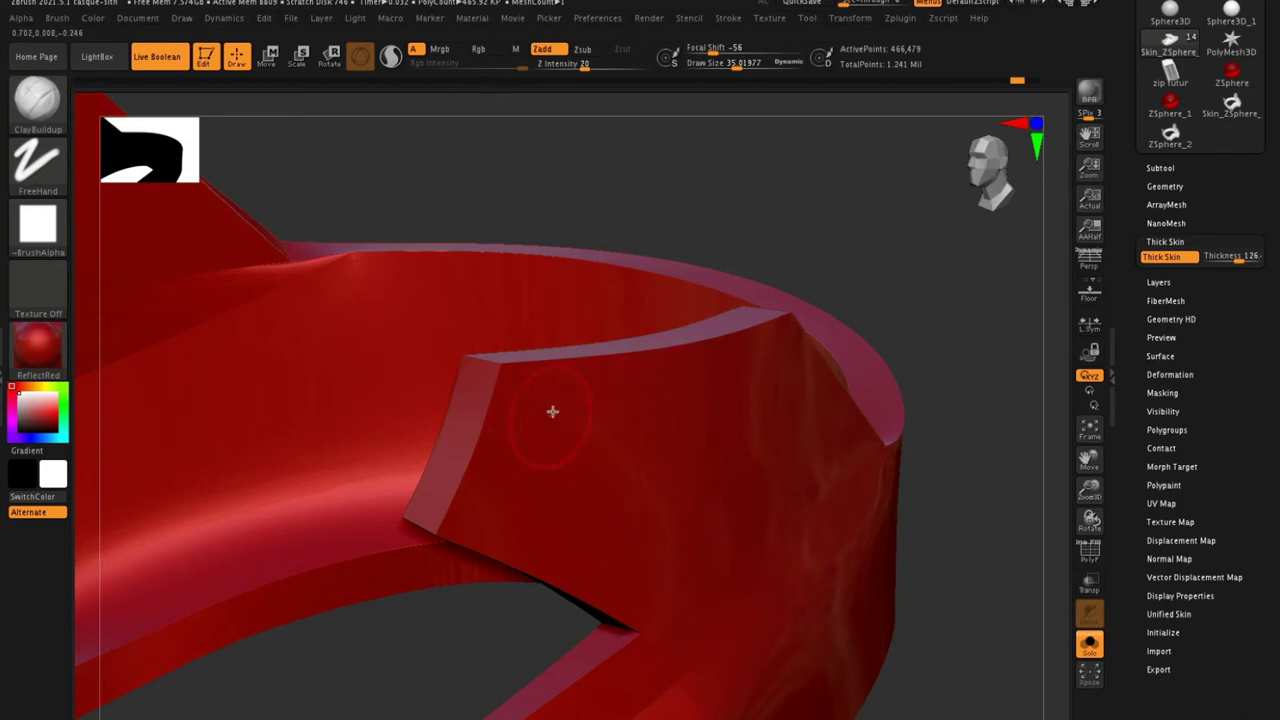
drag(966, 339, 660, 431)
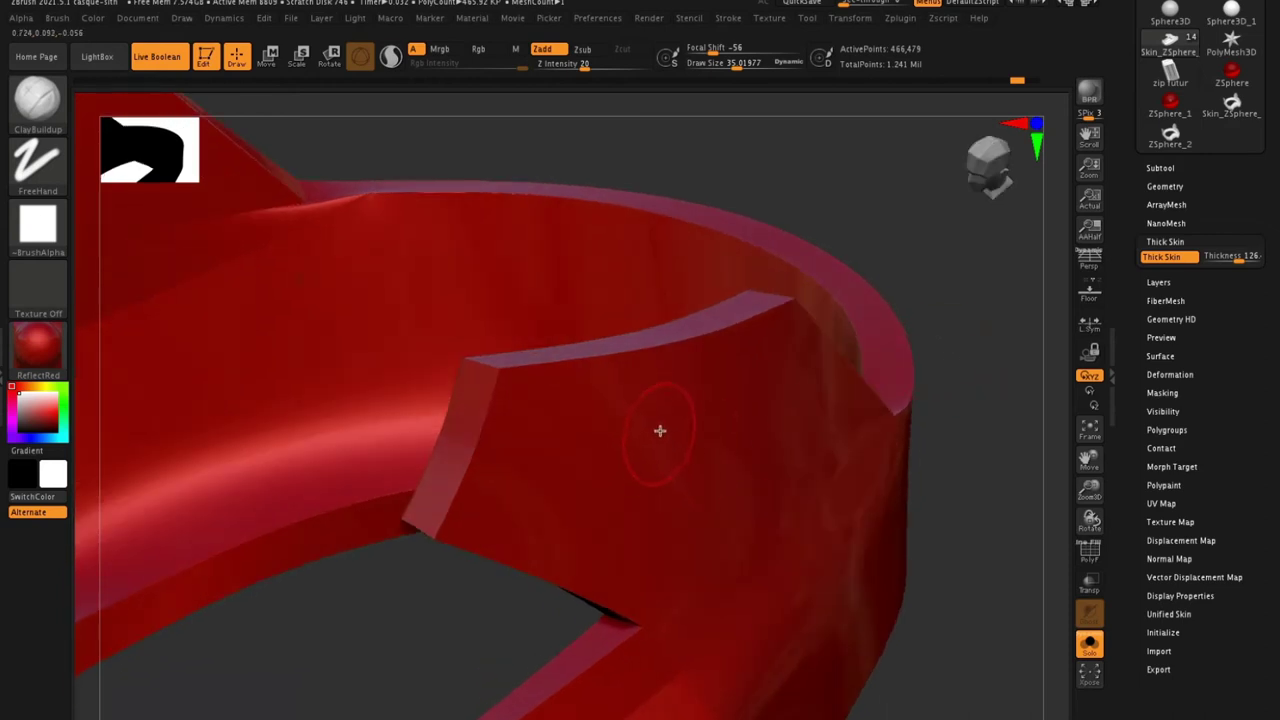
mouse_move(764, 513)
mouse_down()
mouse_move(977, 420)
mouse_move(711, 381)
mouse_up()
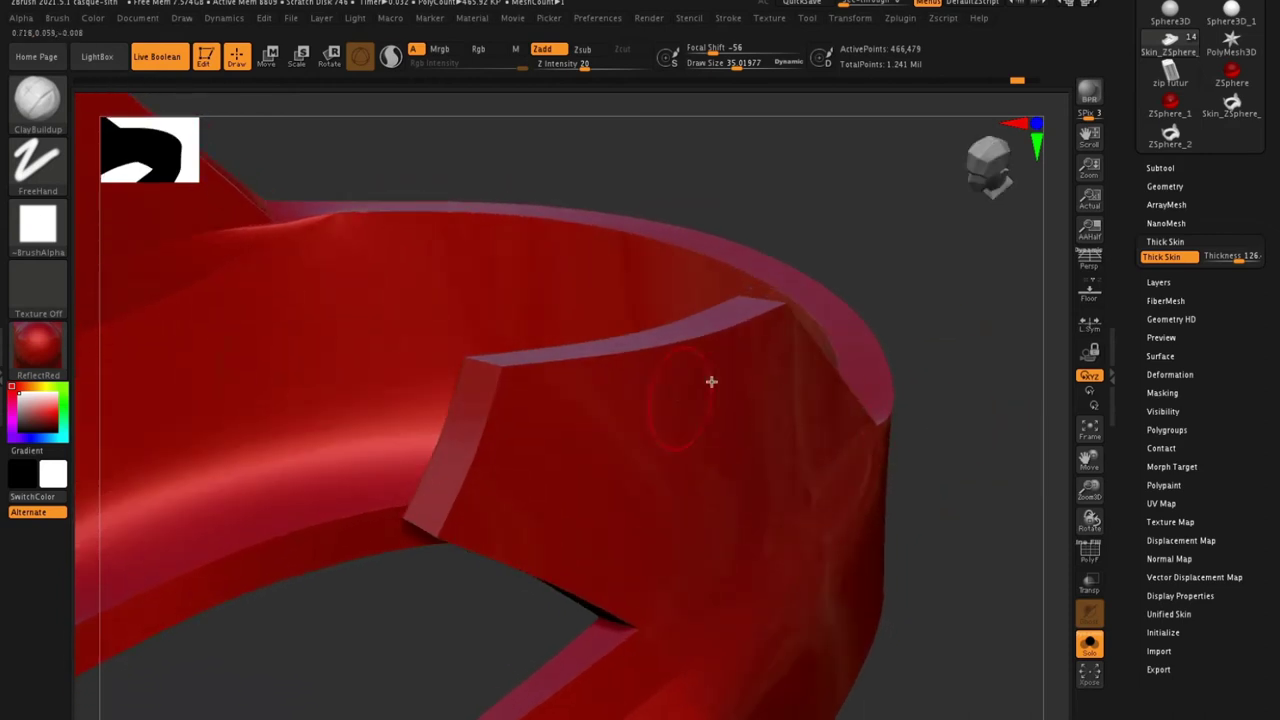
drag(944, 453, 939, 452)
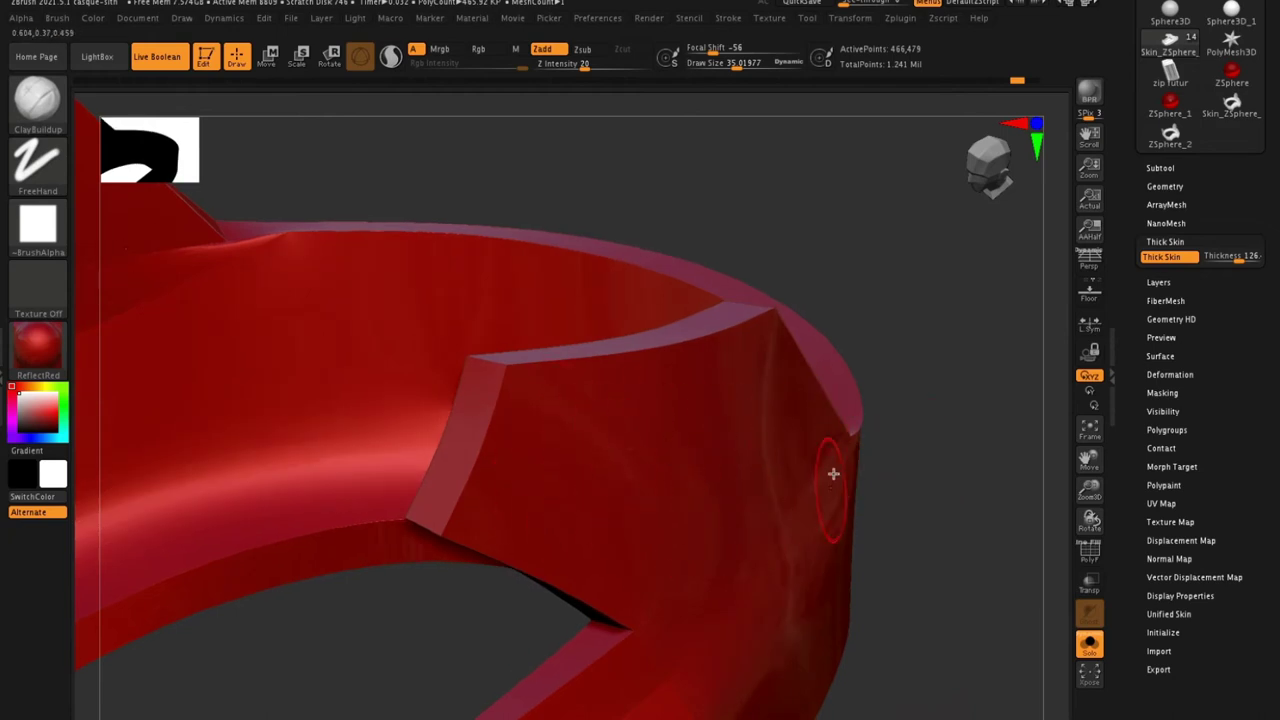
click(1222, 258)
- Try Thick Skin thicknesses of about 42.7, 15.66, 36.6 and 57.3 on the band
drag(1222, 260, 1226, 258)
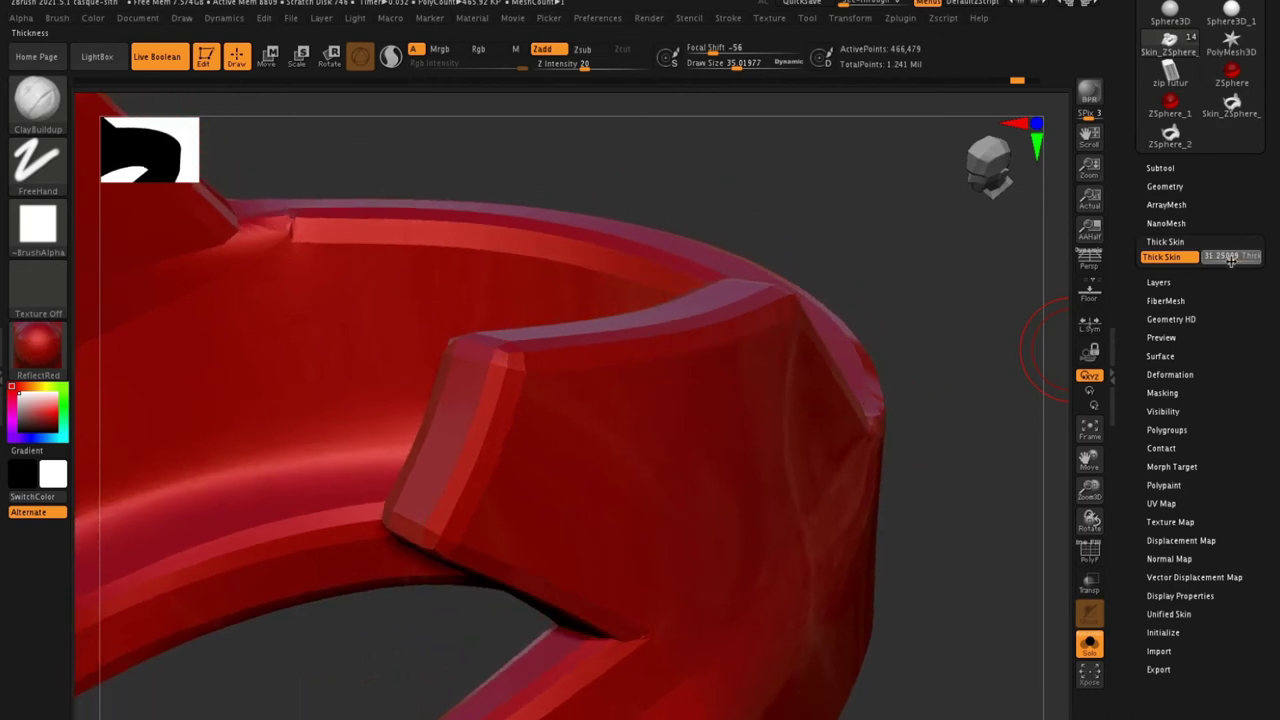
drag(1226, 258, 1228, 258)
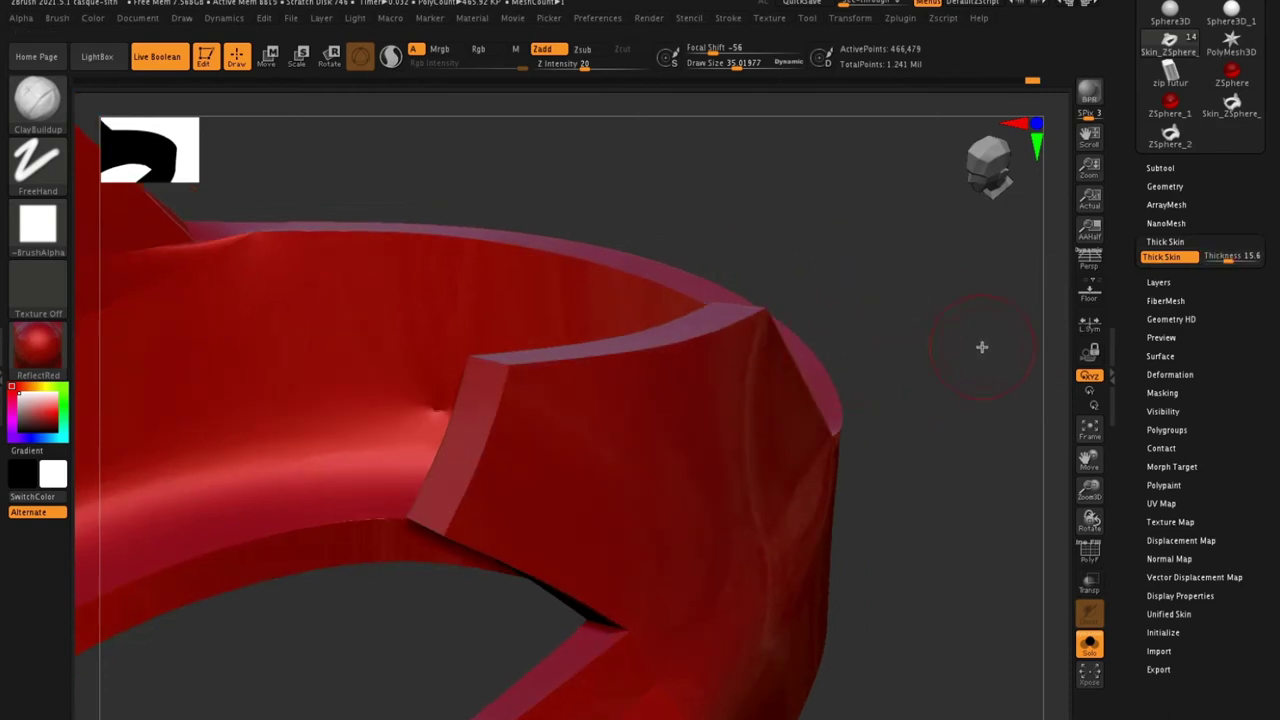
drag(1228, 258, 1234, 259)
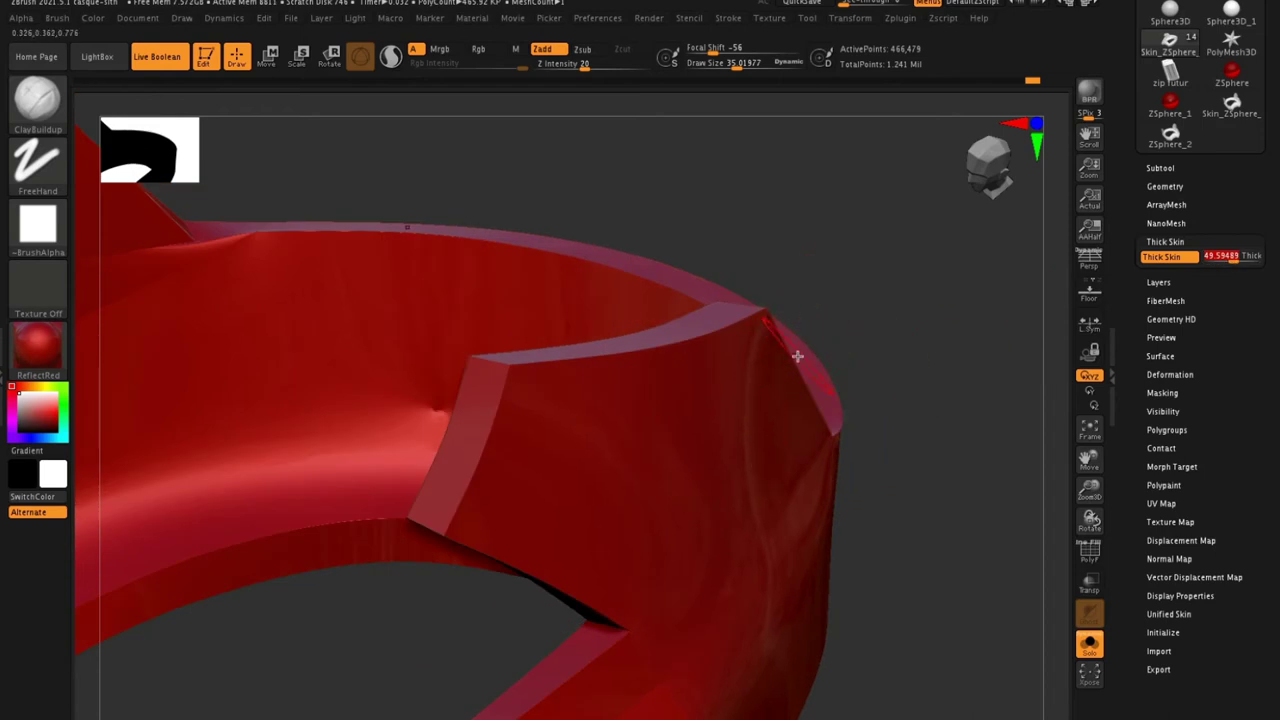
drag(1232, 258, 1228, 261)
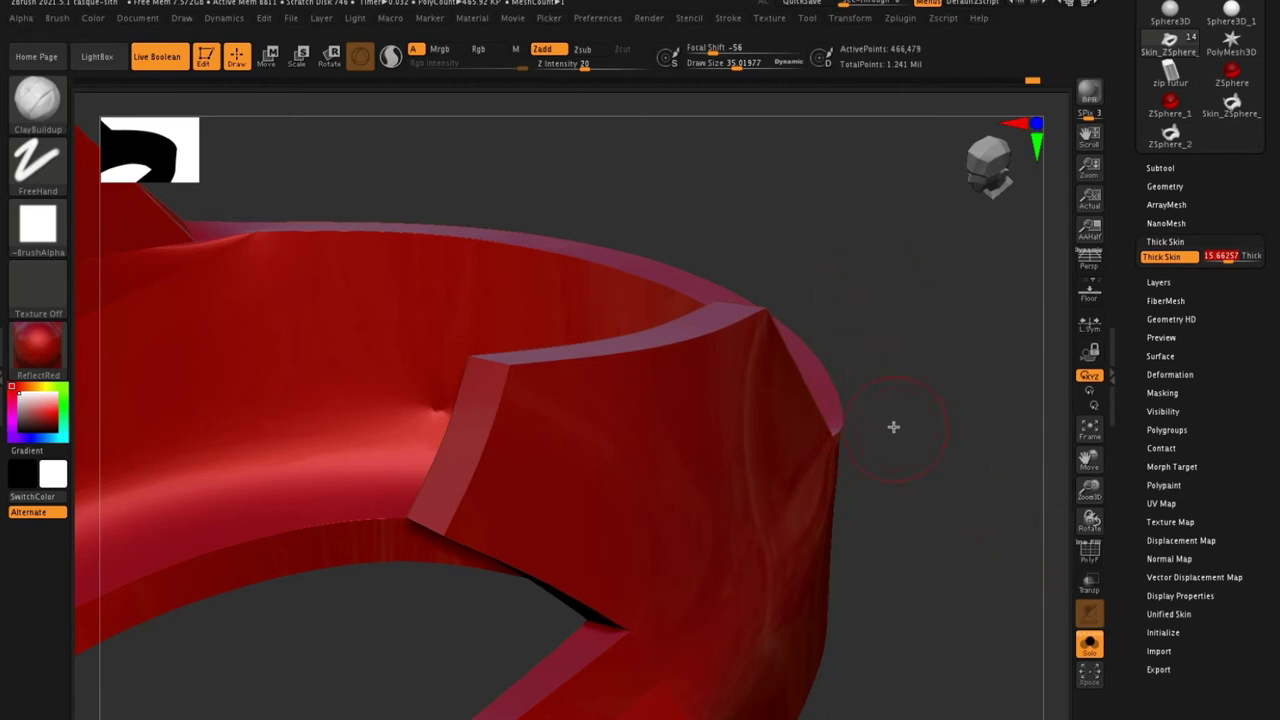
drag(893, 427, 906, 400)
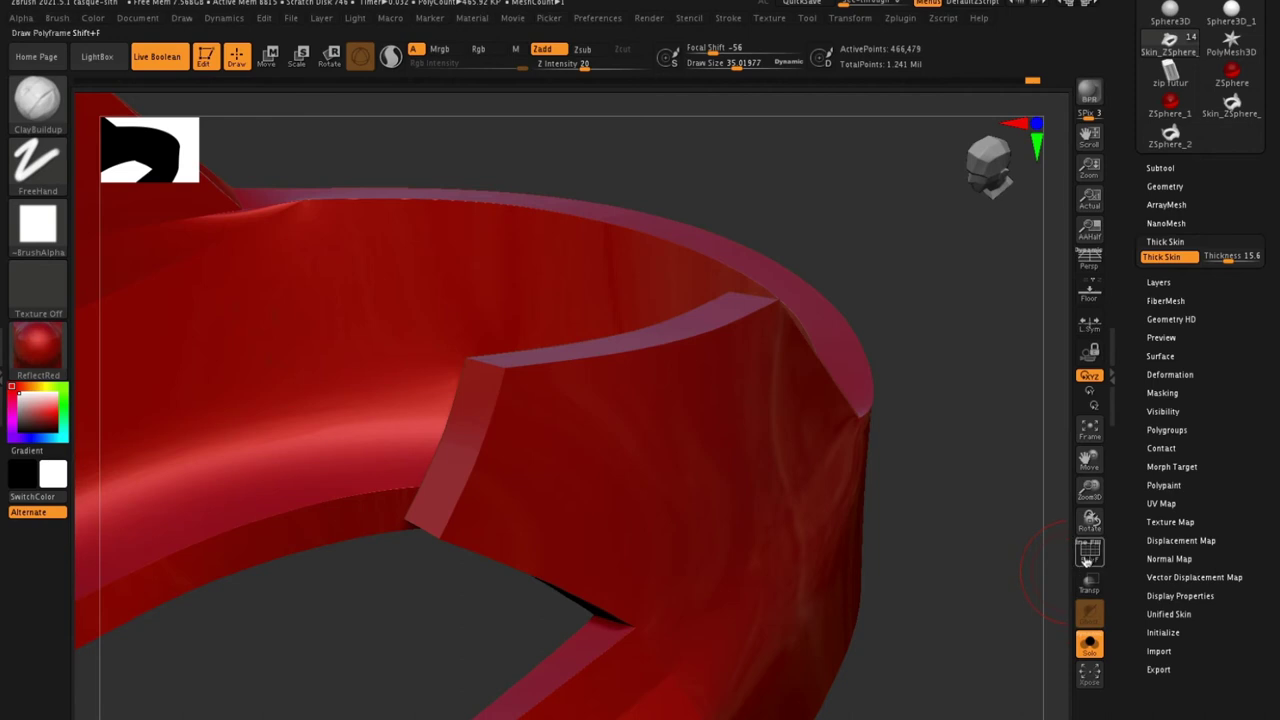
- Toggle the band's transparency on and off, and thicken the shell to about 57.3
click(1091, 586)
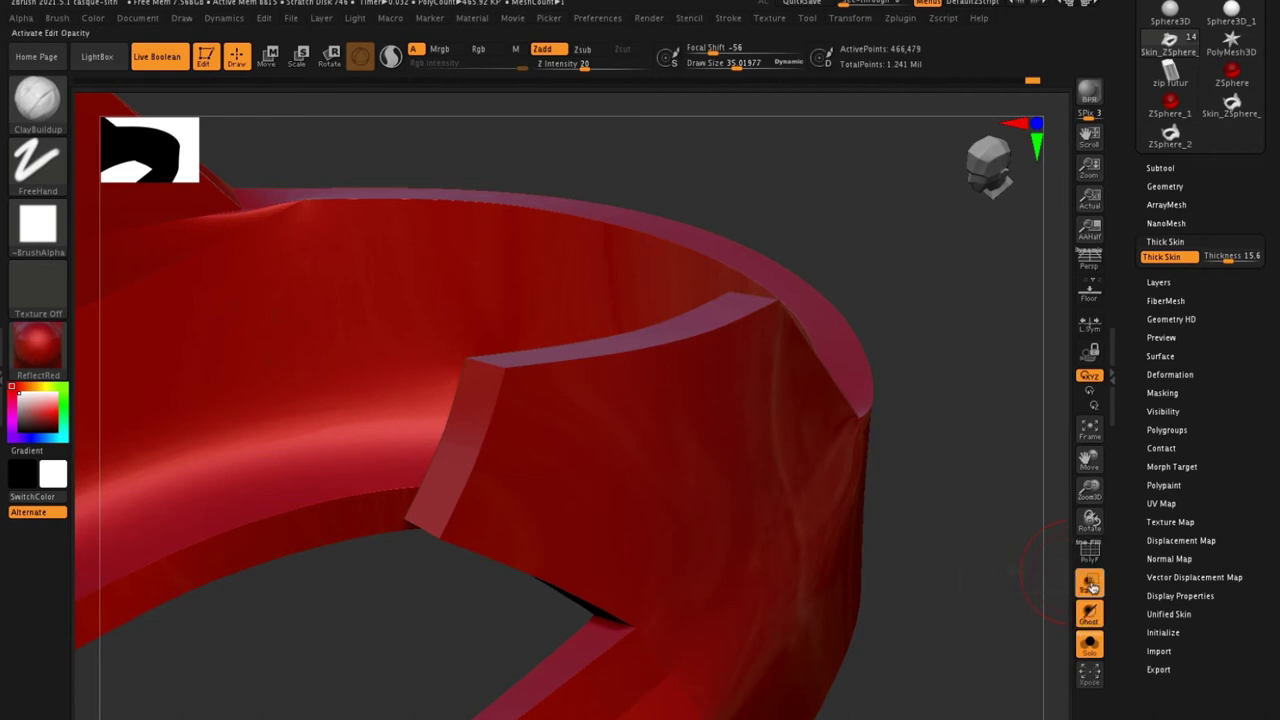
click(1091, 586)
drag(931, 343, 964, 330)
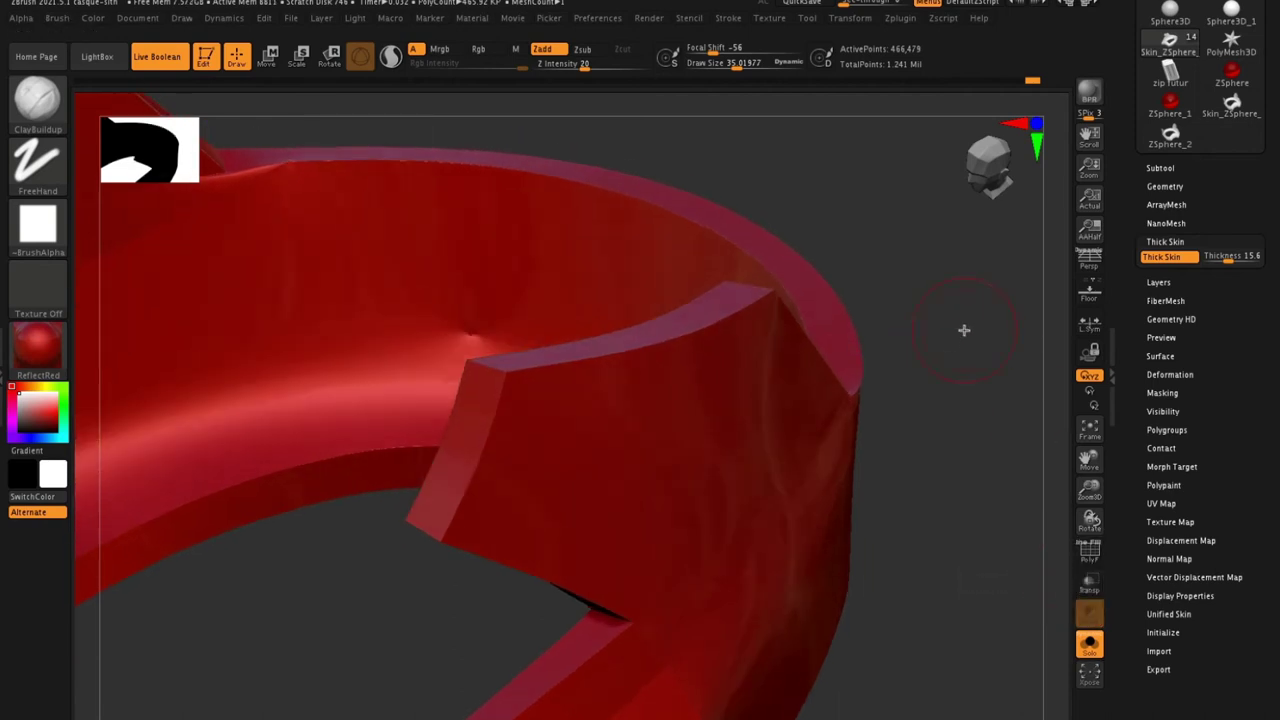
drag(1210, 256, 1238, 257)
drag(1000, 300, 968, 312)
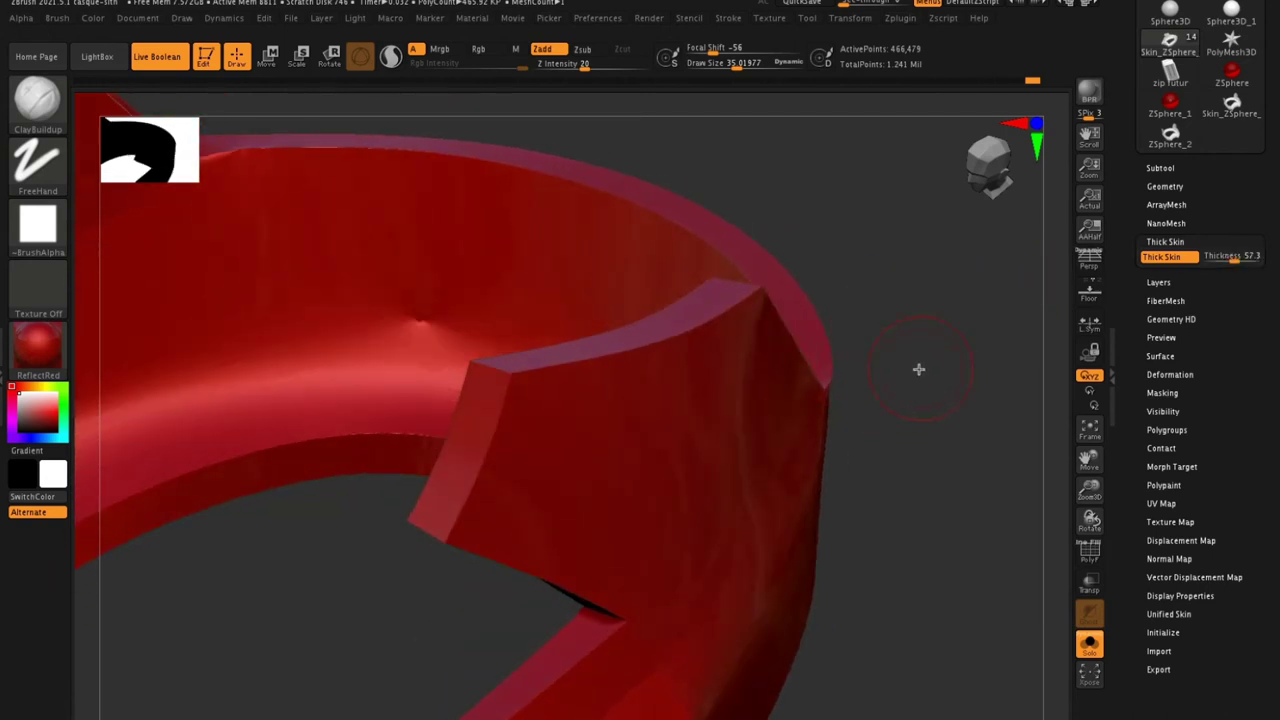
drag(918, 369, 990, 335)
- Set the shell thickness to about 1.55 and Z Intensity to 56
click(1218, 257)
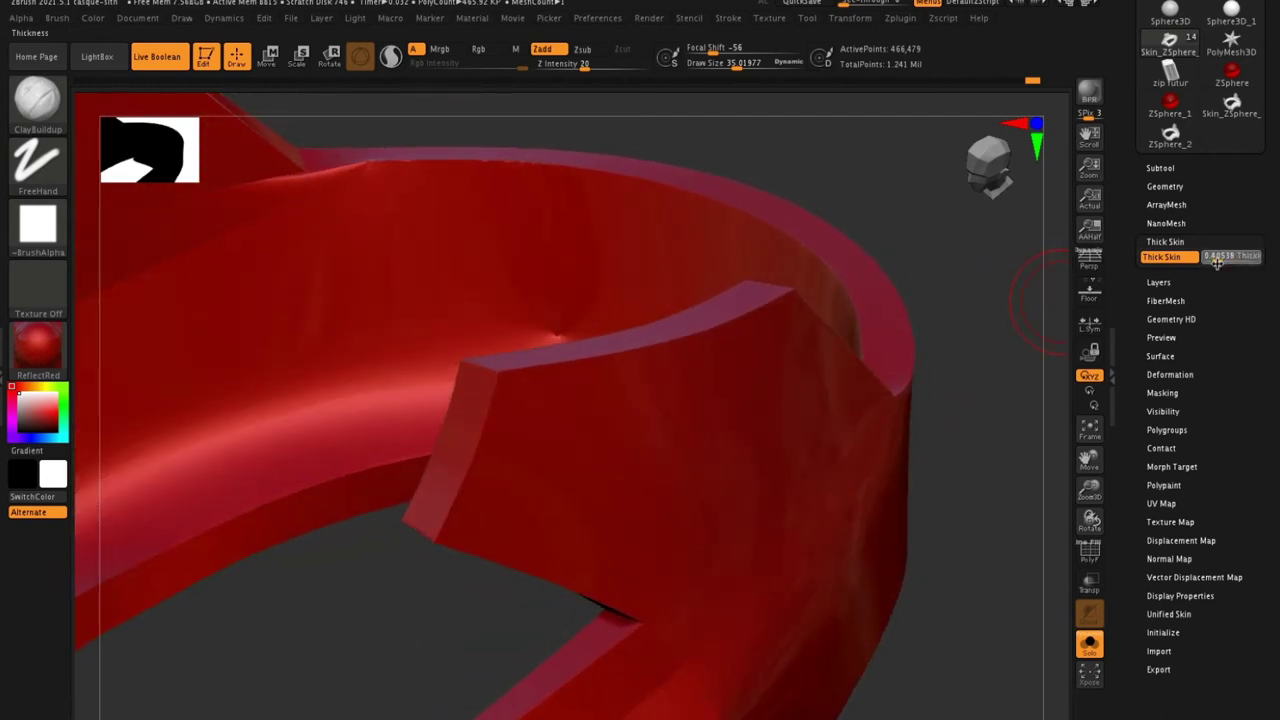
drag(1218, 262, 1226, 258)
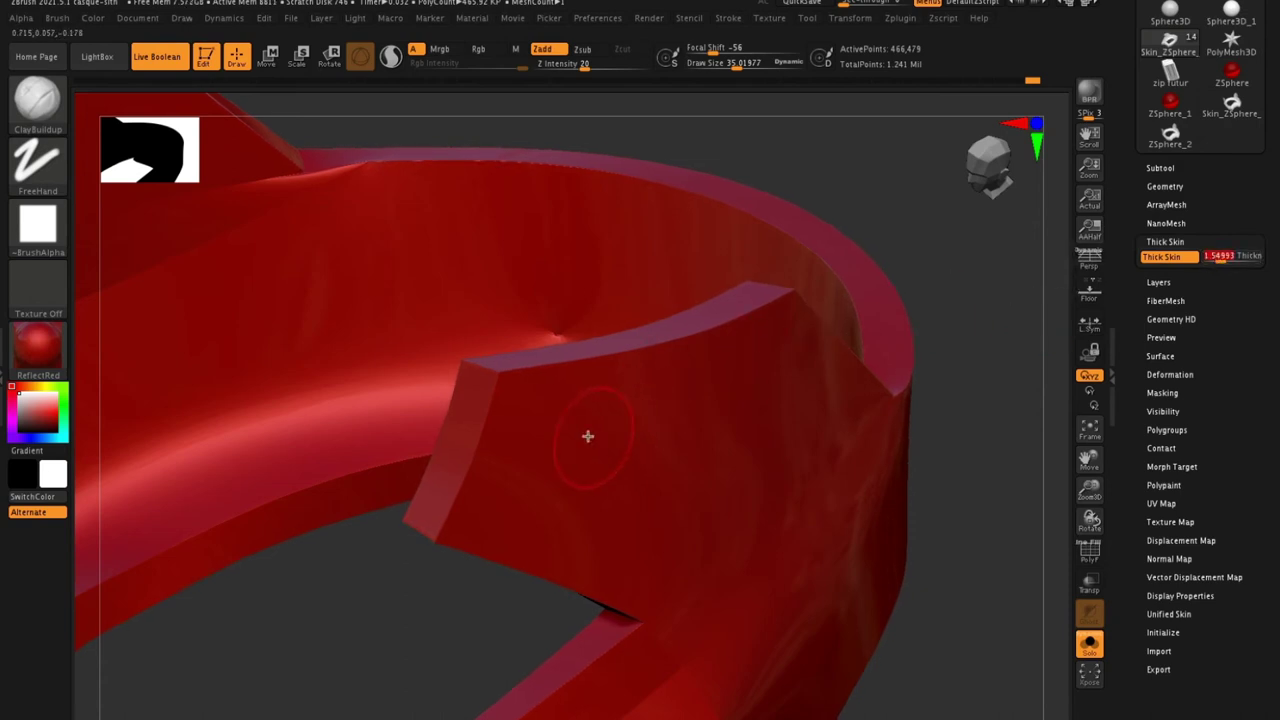
drag(585, 64, 596, 65)
drag(615, 71, 619, 72)
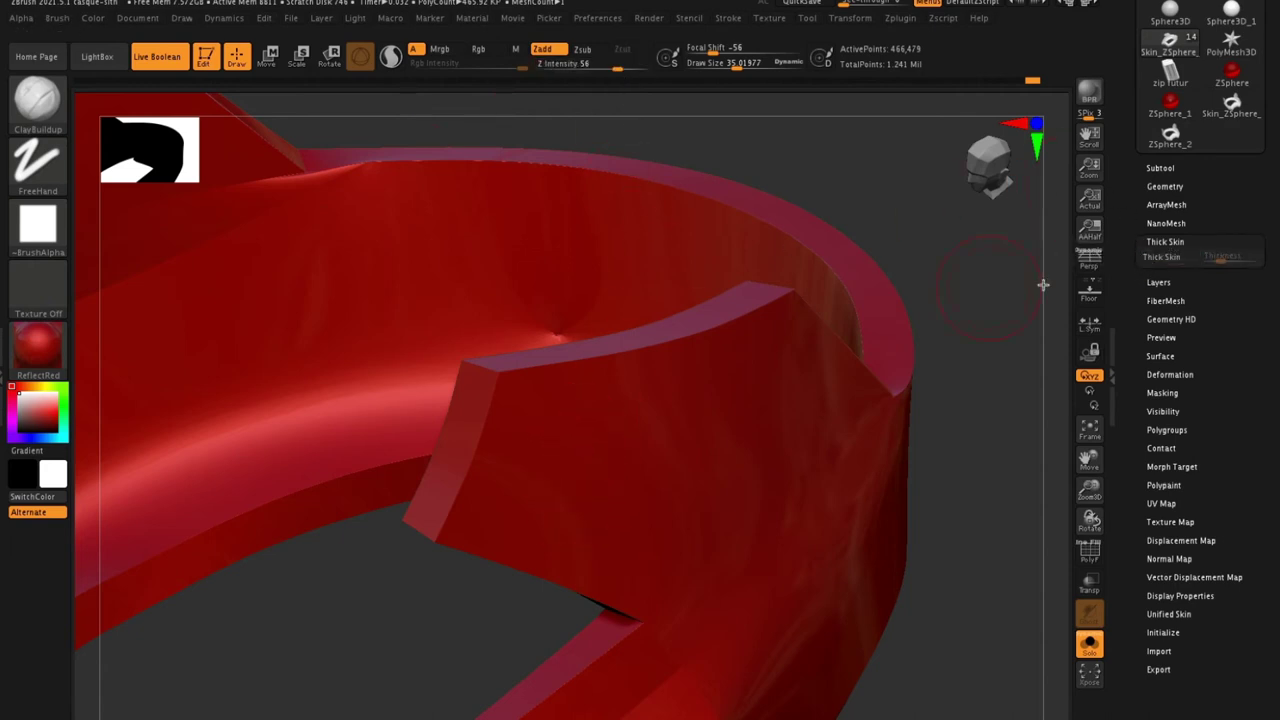
- Build a clay lump on the plate, undo it, and orbit behind the plate
drag(555, 430, 615, 480)
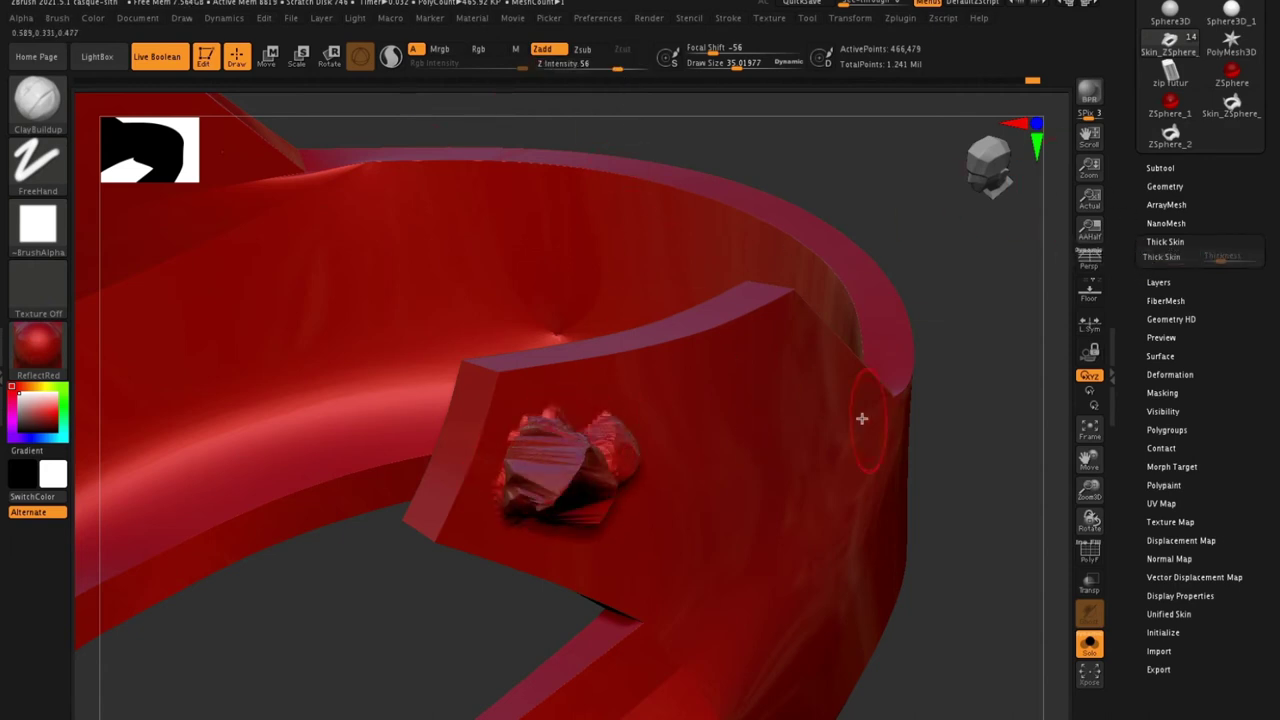
key(ctrl+z)
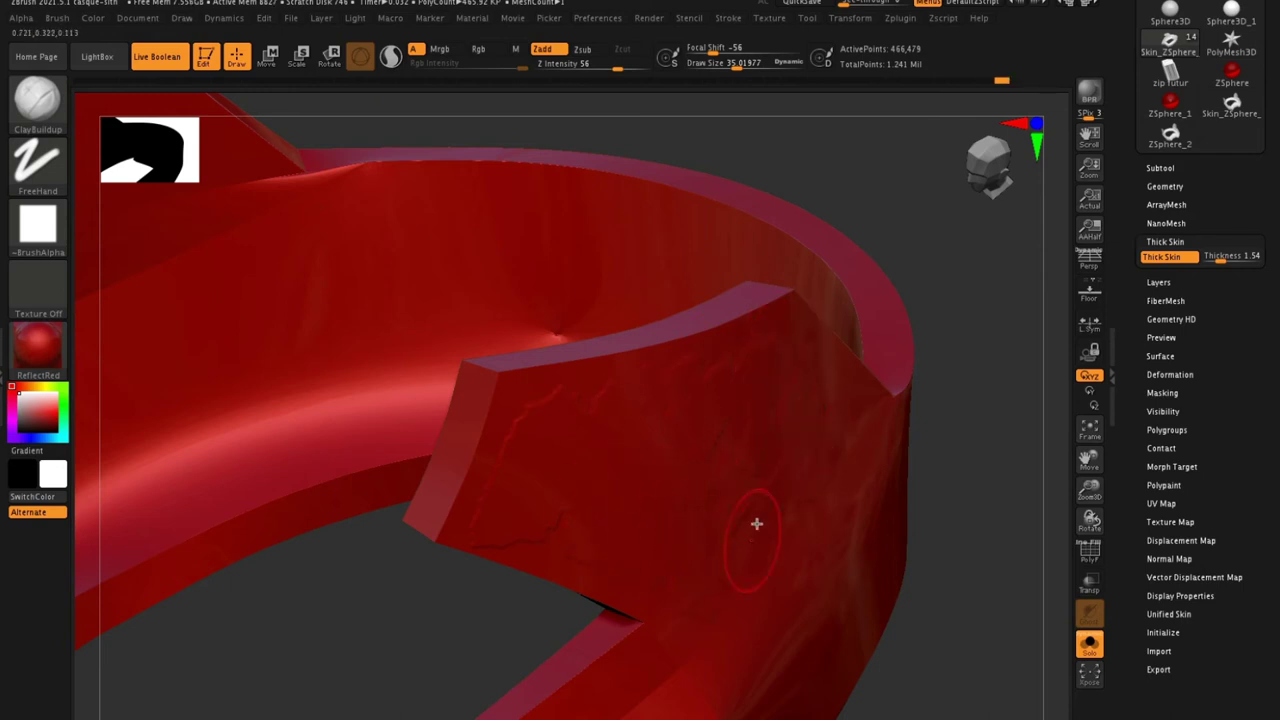
mouse_move(972, 452)
mouse_down()
mouse_move(957, 397)
mouse_move(840, 360)
mouse_up()
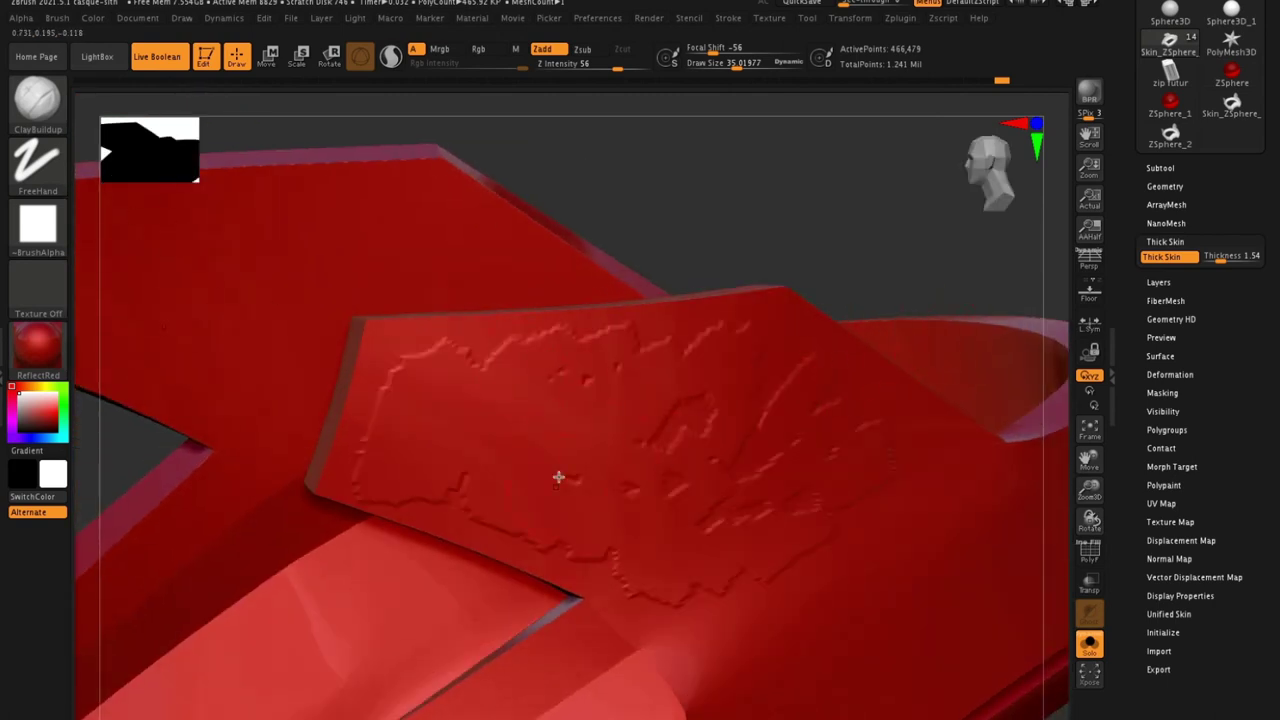
mouse_move(711, 199)
mouse_down()
mouse_move(763, 194)
mouse_move(618, 390)
mouse_up()
- Set skin thickness to about 15.6 and sculpt raised zigzag clay strokes across the plate
drag(1210, 257, 1228, 258)
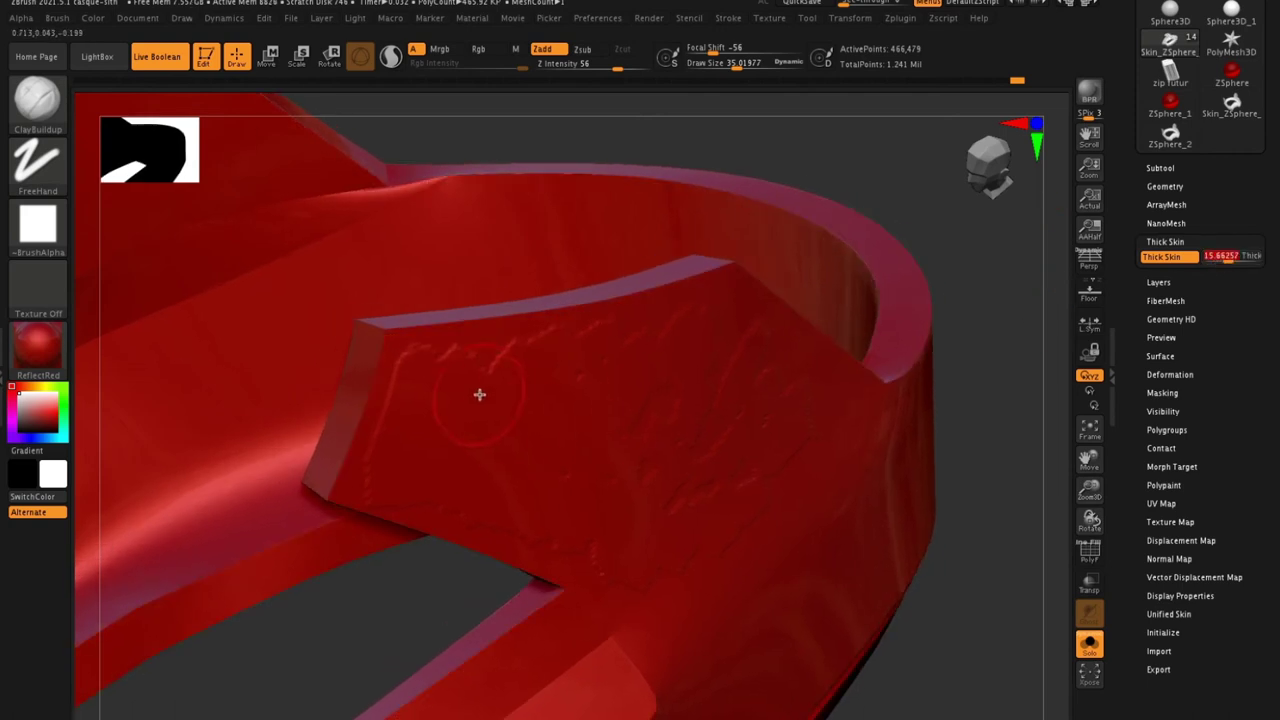
drag(578, 472, 600, 559)
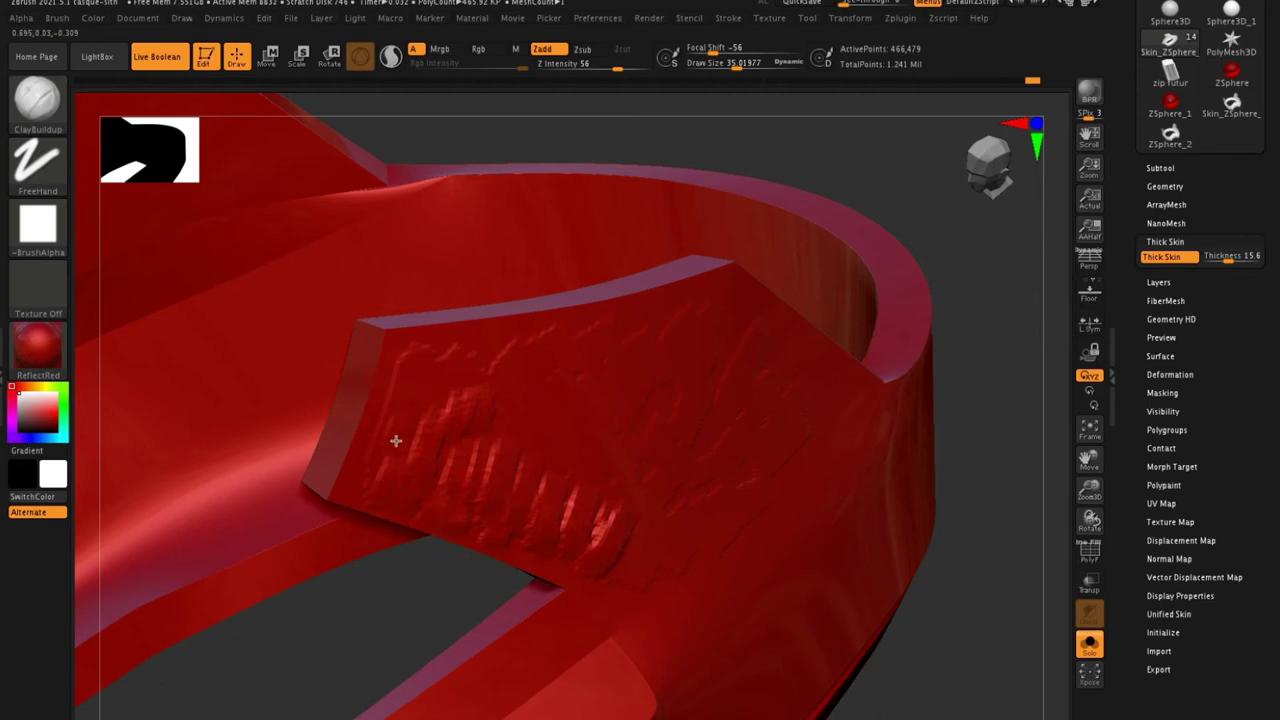
mouse_move(405, 343)
mouse_down()
mouse_move(446, 329)
mouse_move(503, 346)
mouse_move(426, 397)
mouse_move(525, 397)
mouse_move(574, 466)
mouse_up()
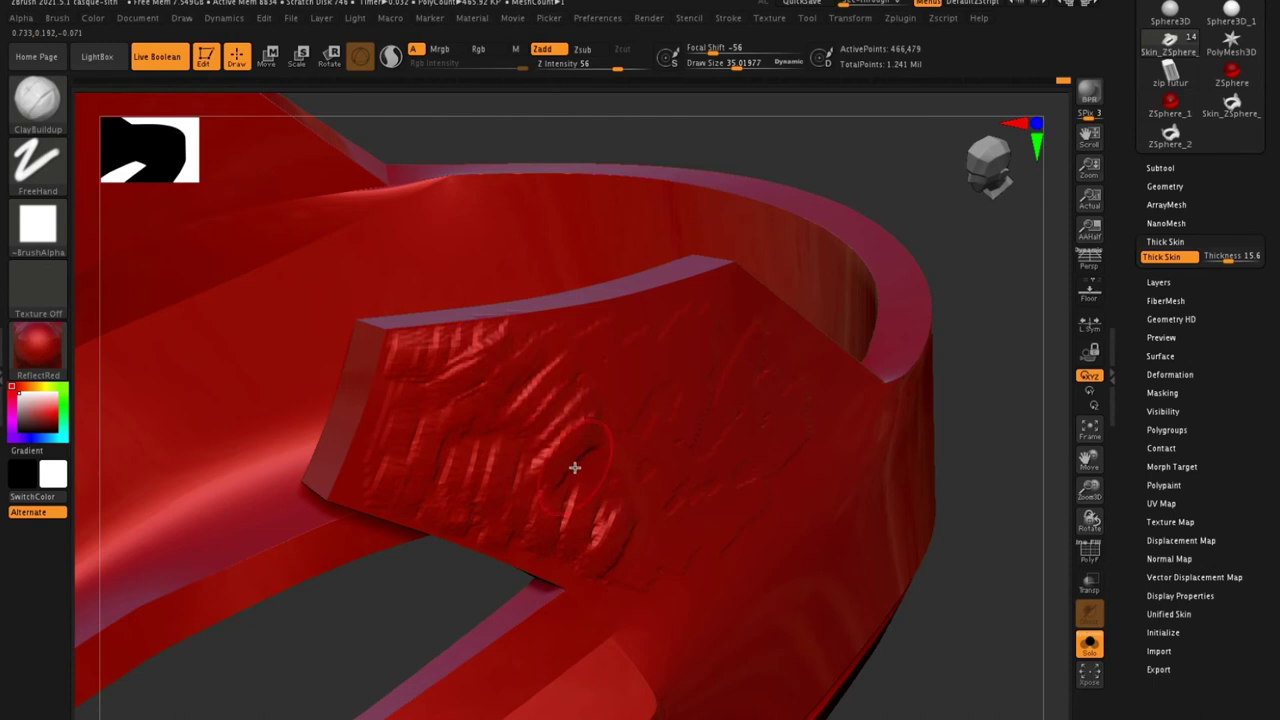
- Smooth the strokes in the plate's centre and add clay strokes along its upper edge
key(shift)
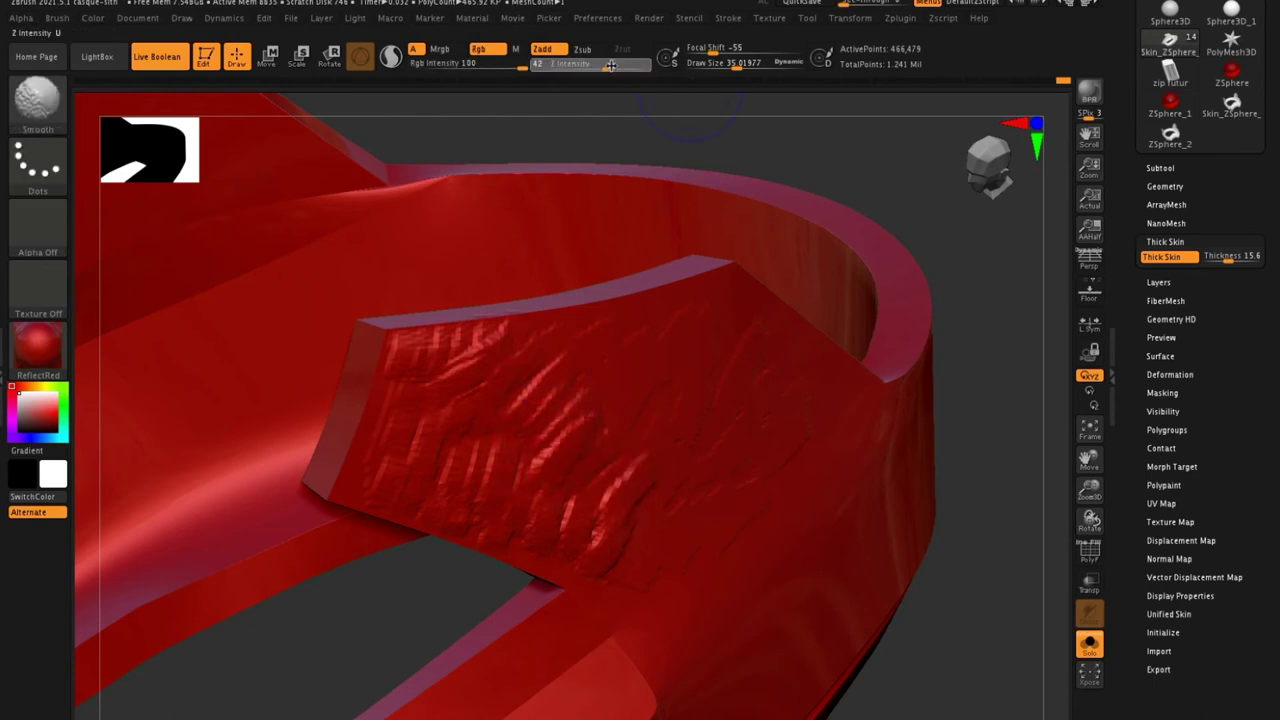
key(shift)
shift+drag(396, 450, 589, 423)
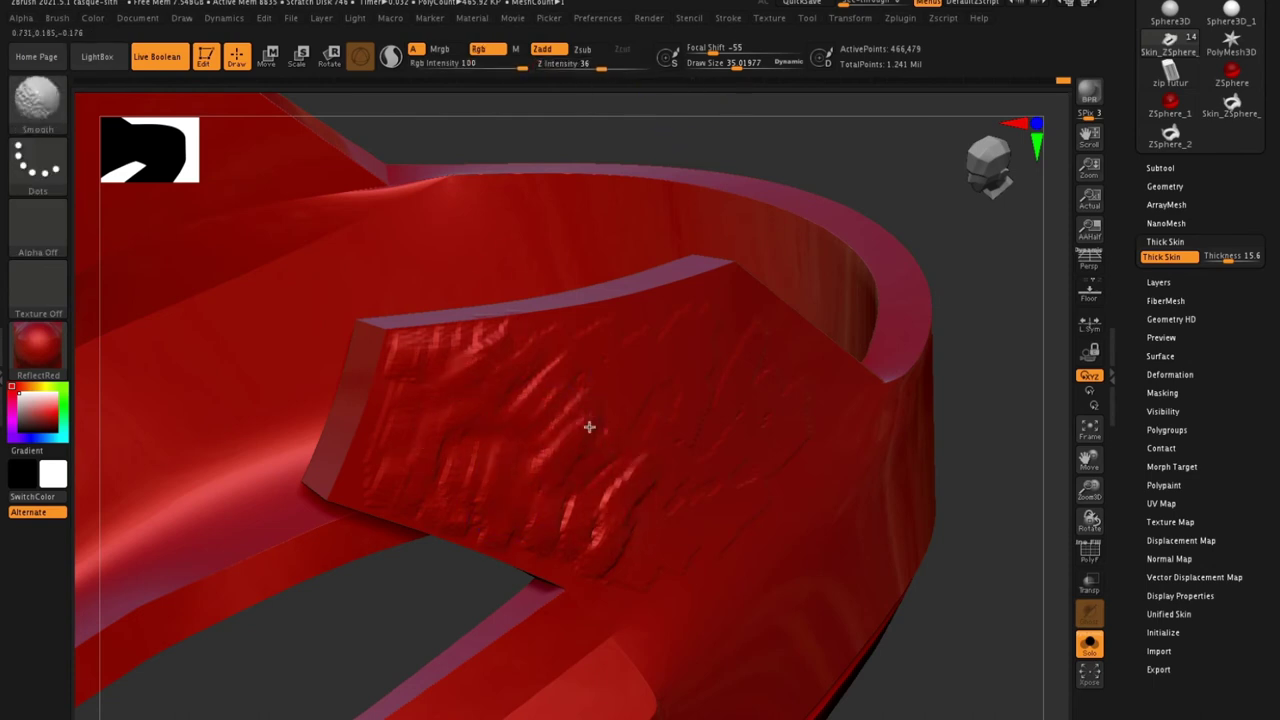
mouse_move(534, 329)
mouse_down()
mouse_move(646, 331)
mouse_move(710, 307)
mouse_move(694, 340)
mouse_move(689, 320)
mouse_move(766, 351)
mouse_move(740, 420)
mouse_up()
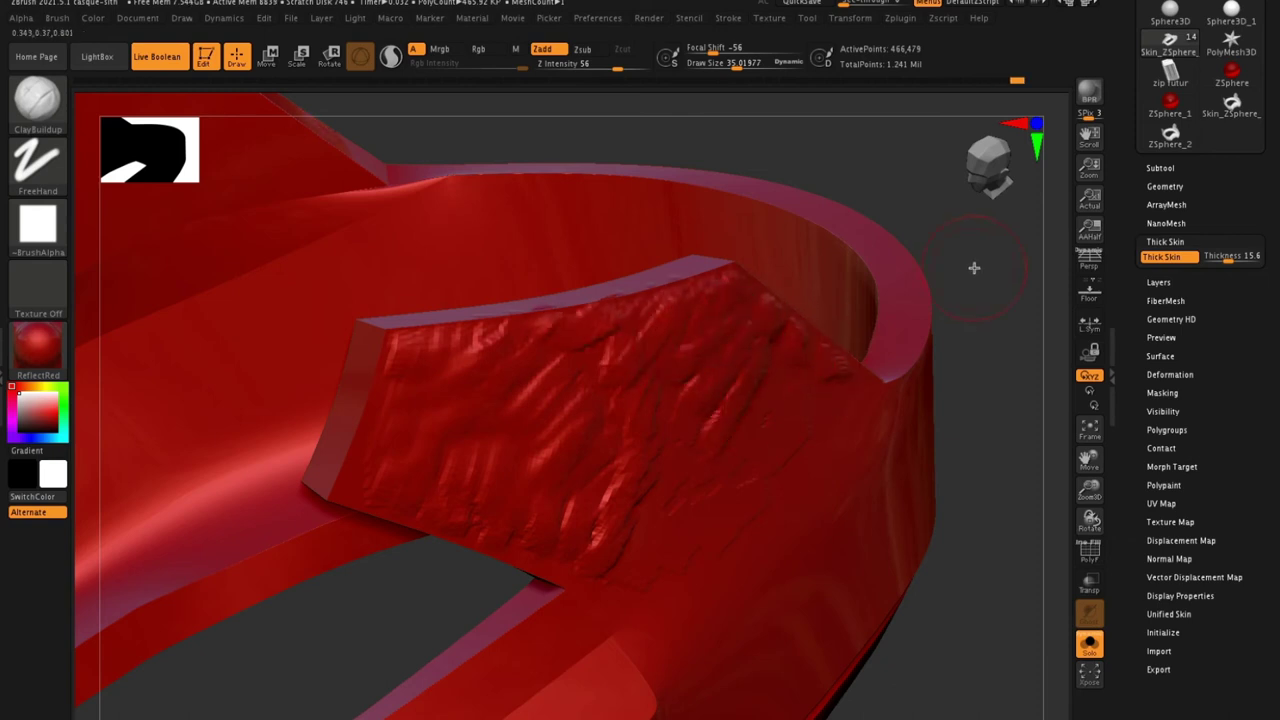
- Sculpt a ridge on the plate's right side and lower skin thickness to 3.49
drag(974, 267, 711, 297)
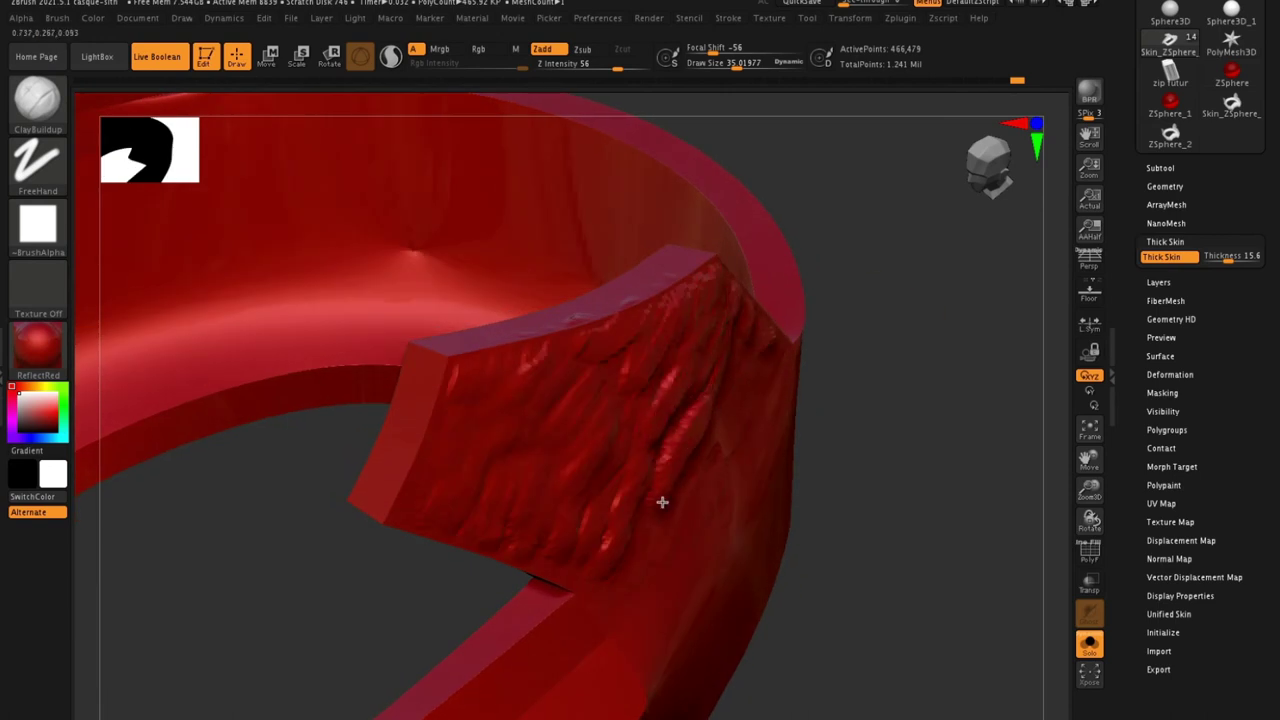
mouse_move(840, 370)
mouse_down()
mouse_move(897, 357)
mouse_move(682, 453)
mouse_up()
drag(667, 498, 732, 478)
drag(1225, 268, 1222, 262)
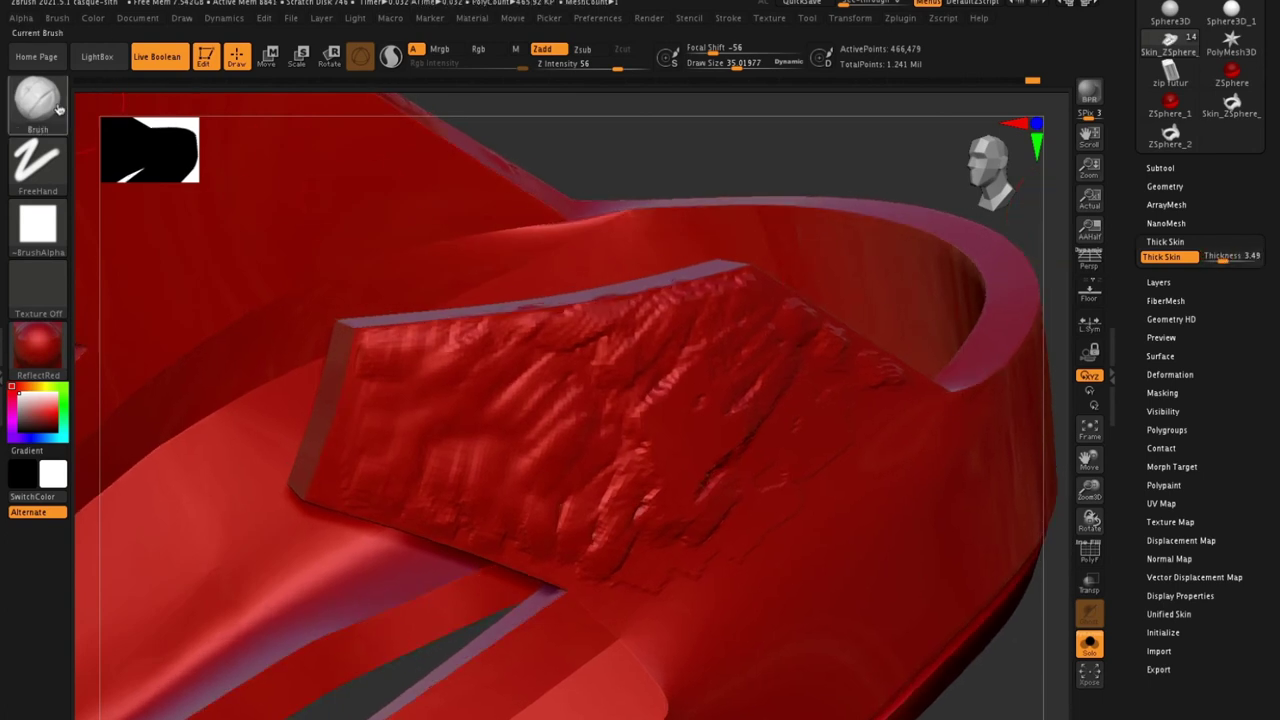
- Flatten the rough clay patch on the plate with a large Flatten brush
key(b)
key(f)
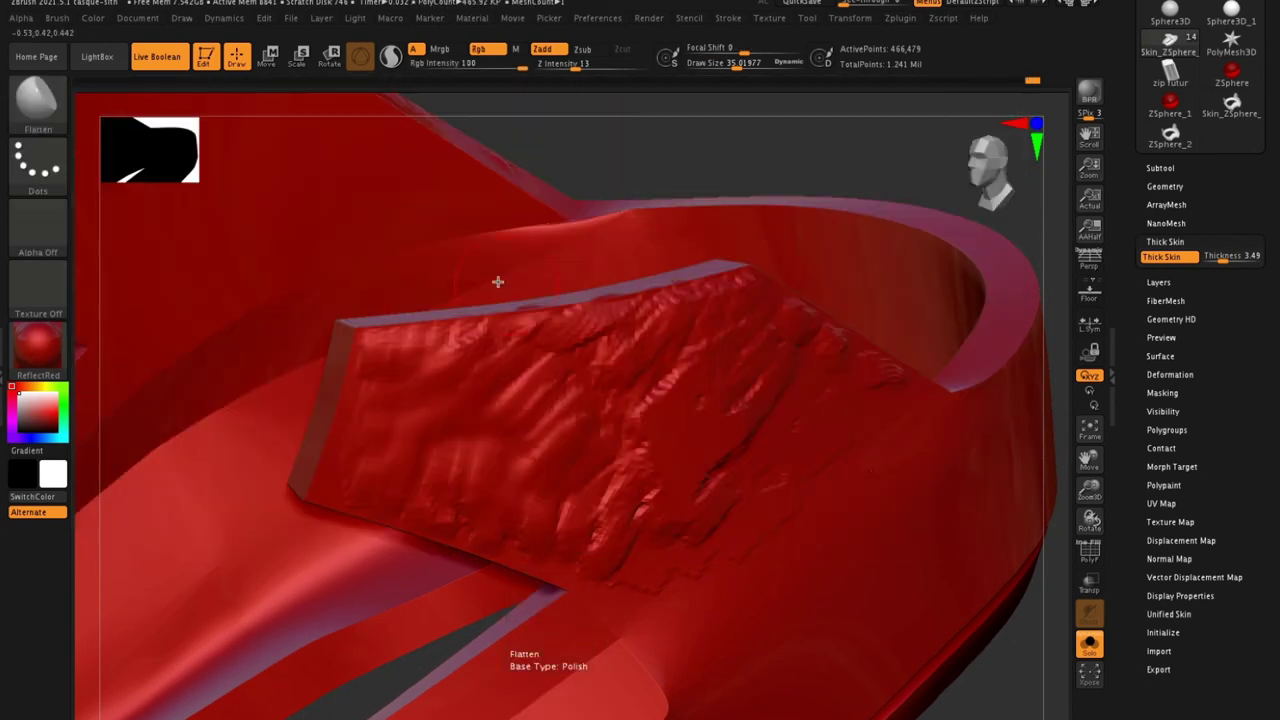
key(a)
key(s)
drag(646, 401, 670, 401)
mouse_move(586, 443)
mouse_down()
mouse_move(537, 431)
mouse_move(396, 447)
mouse_move(466, 423)
mouse_move(589, 511)
mouse_move(751, 371)
mouse_move(767, 461)
mouse_move(674, 340)
mouse_move(406, 372)
mouse_up()
- Smooth briefly and shrink the draw size to about 40
drag(661, 172, 674, 180)
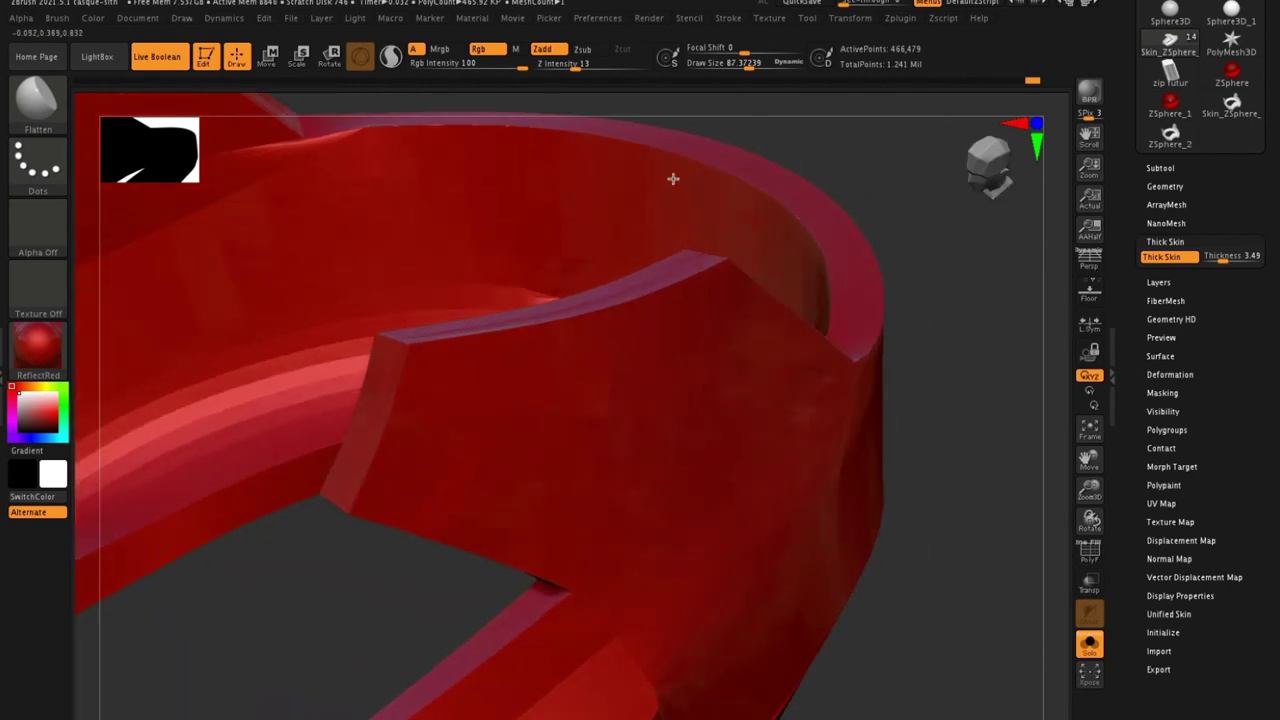
key(shift)
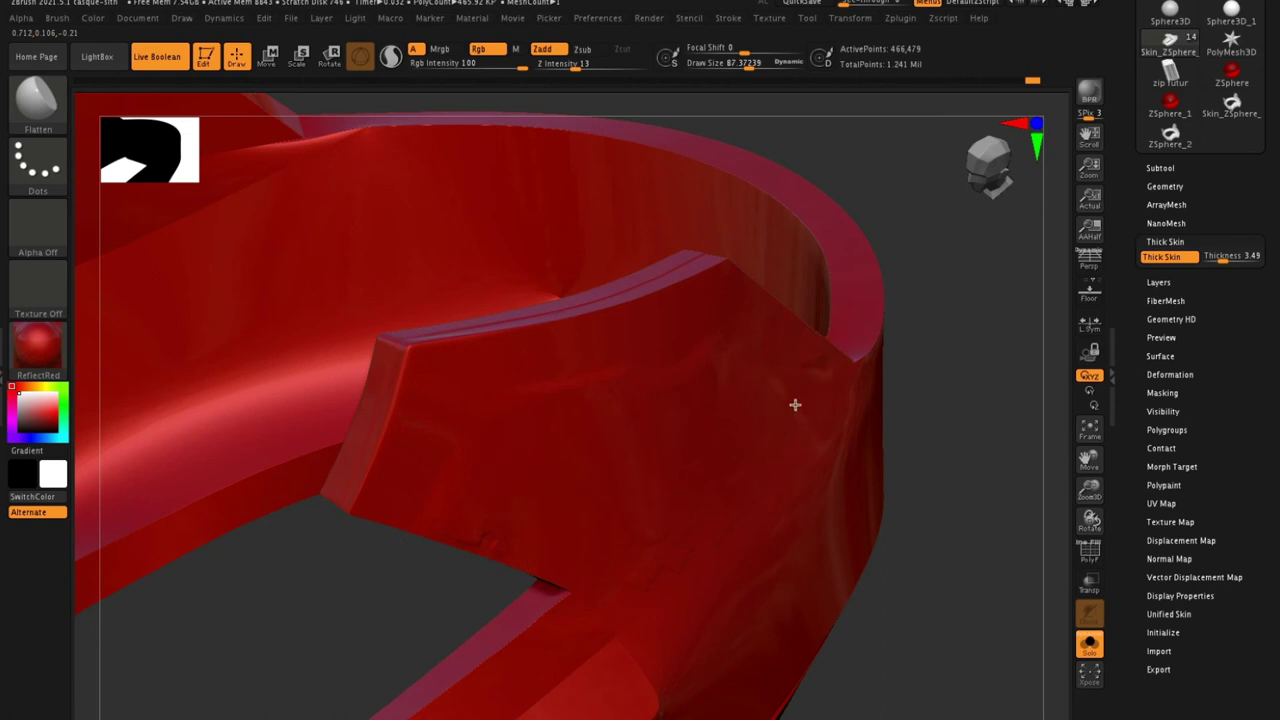
key(s)
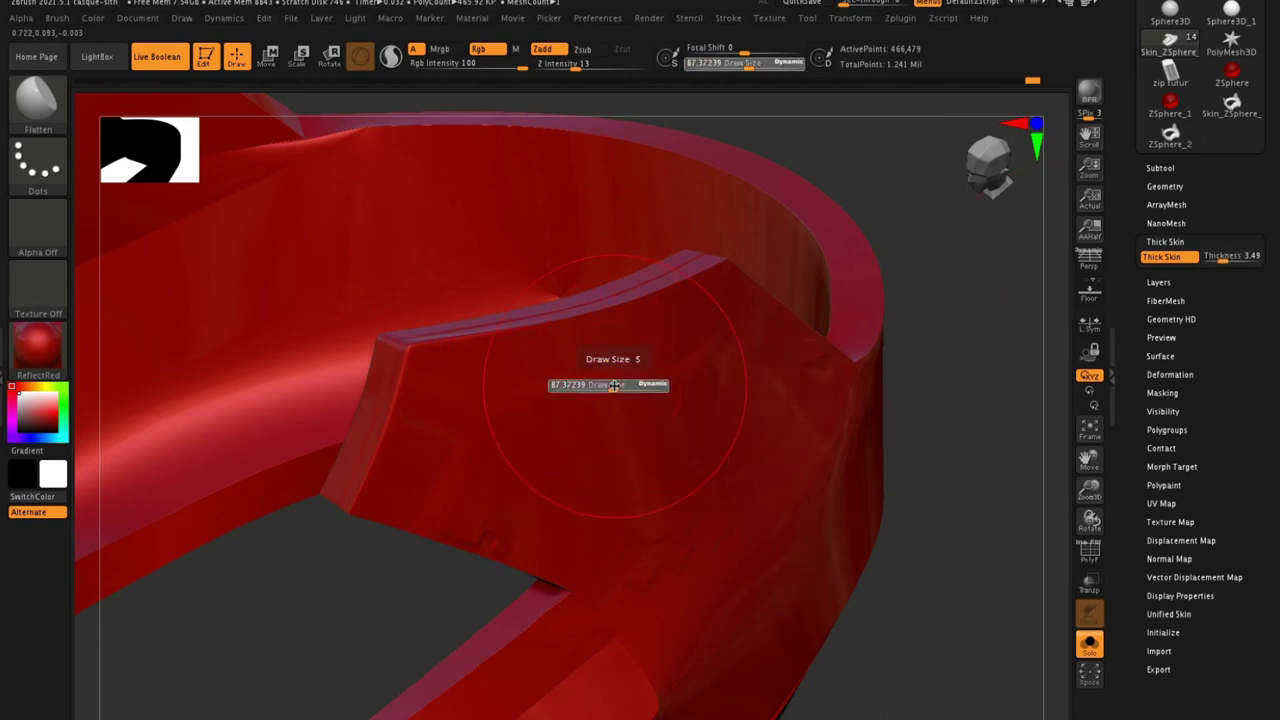
drag(586, 381, 575, 382)
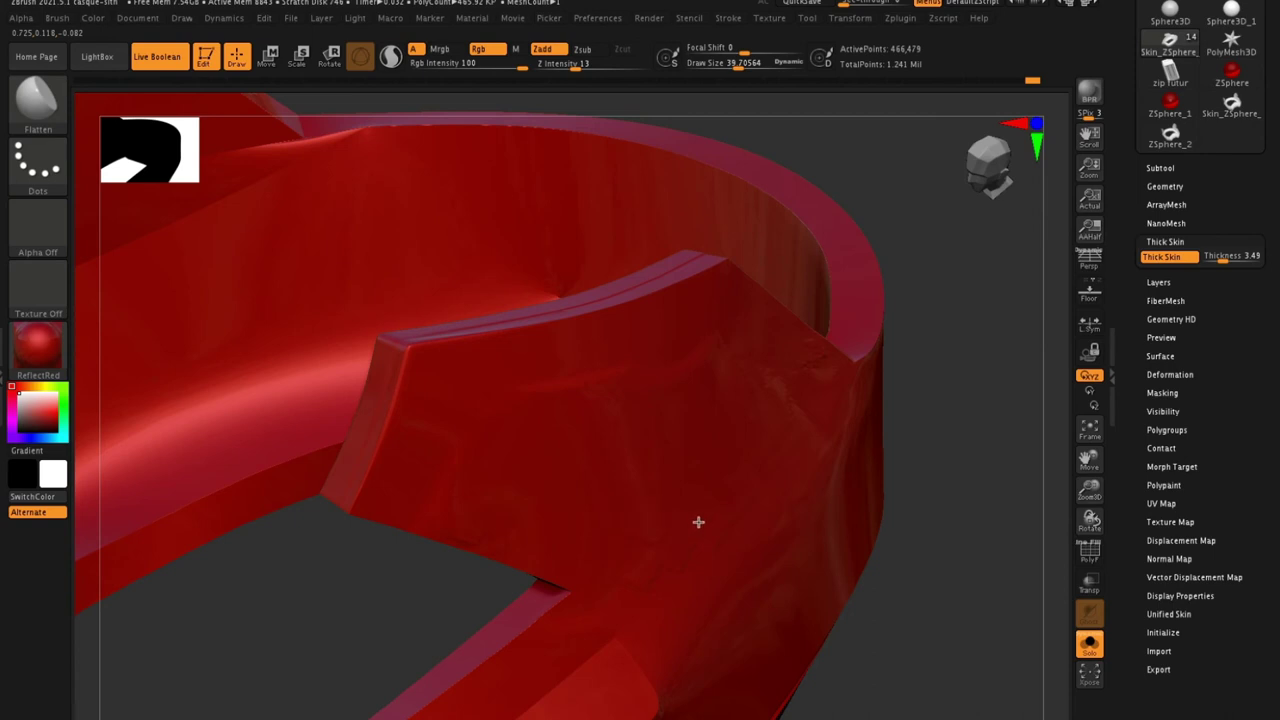
- Sculpt new clay strokes across the plate with the ClayBuildup brush
key(b)
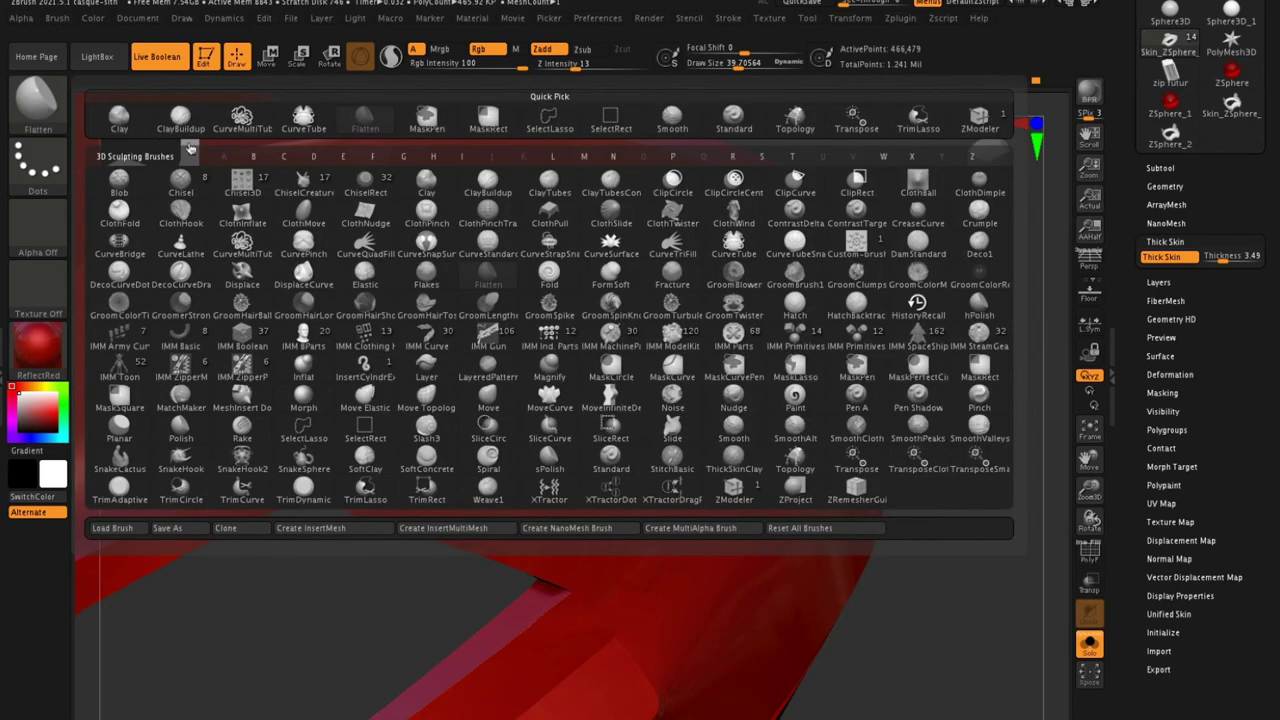
click(181, 119)
mouse_move(578, 419)
mouse_down()
mouse_move(517, 397)
mouse_move(440, 410)
mouse_move(457, 463)
mouse_move(530, 492)
mouse_up()
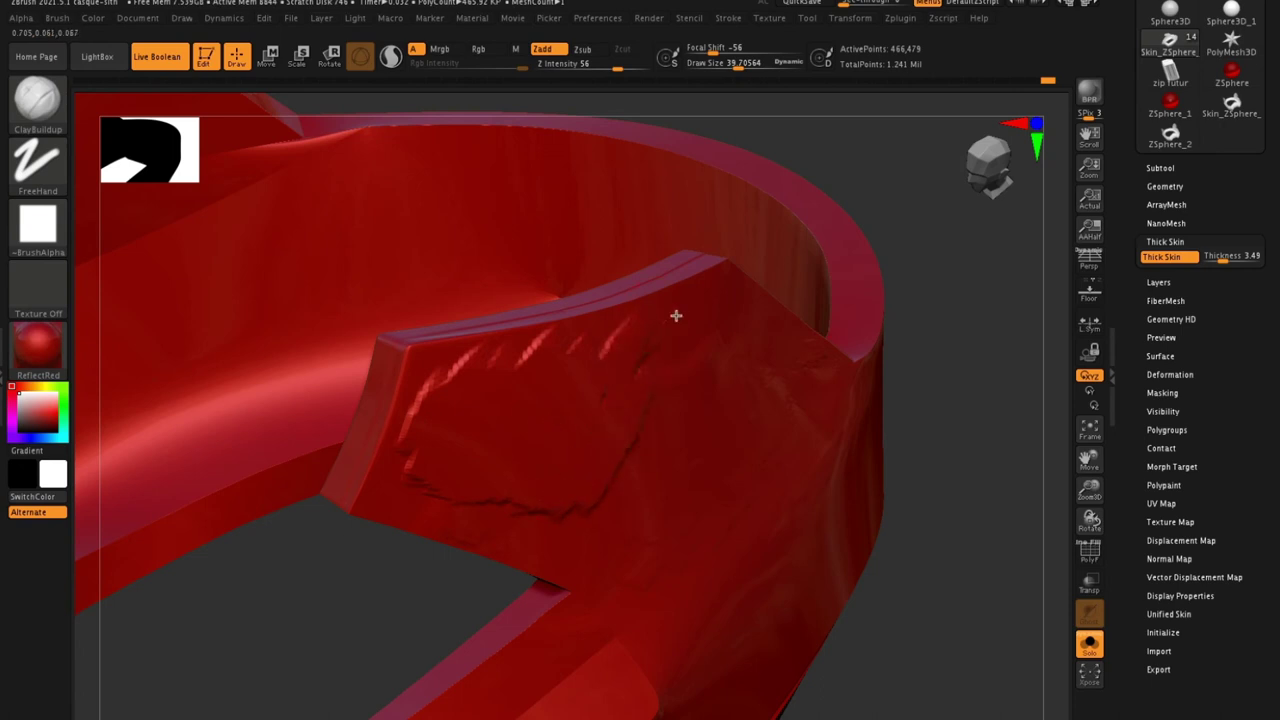
drag(937, 350, 937, 371)
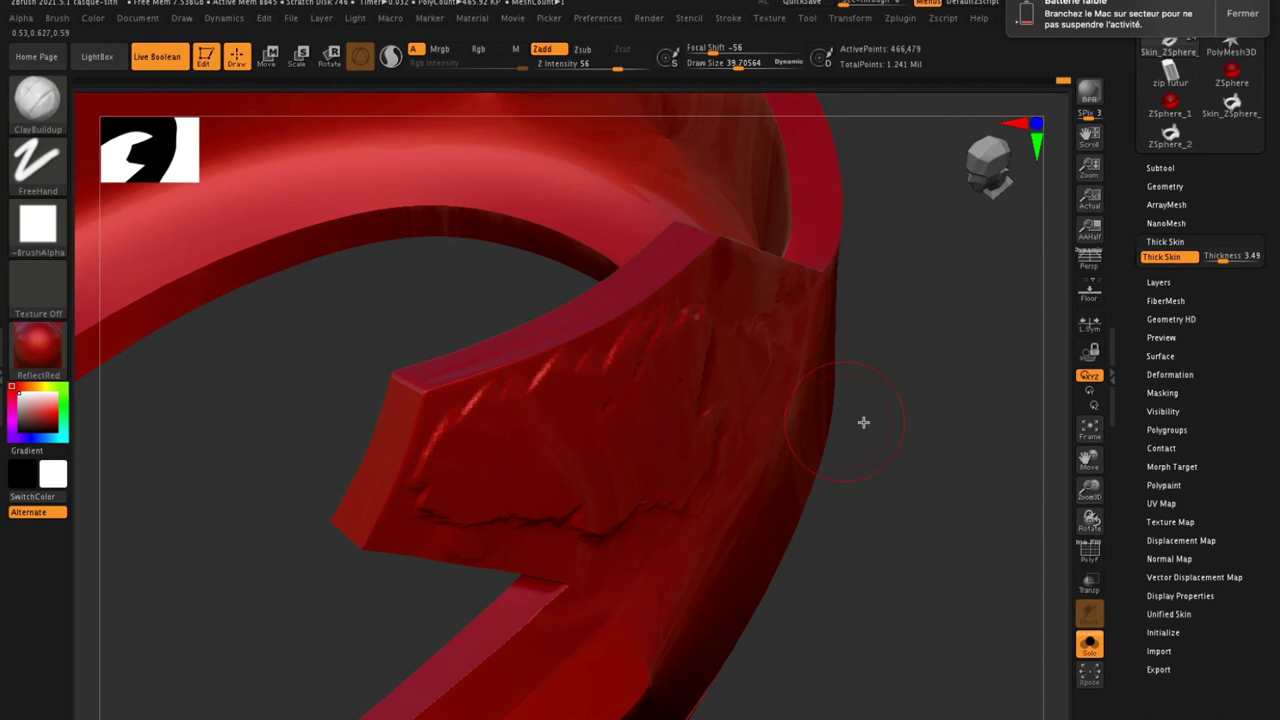
drag(864, 422, 750, 383)
- Set the Thick Skin thickness to 10.6
click(1205, 257)
drag(1221, 259, 1219, 261)
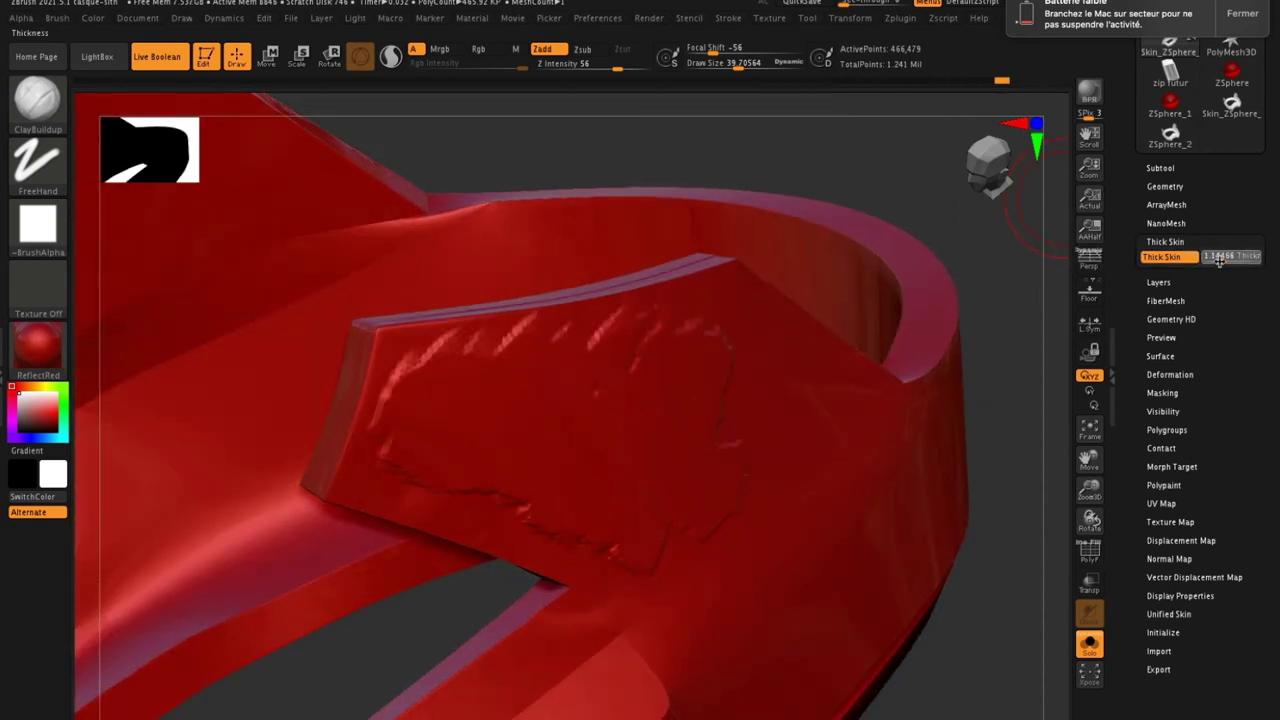
text(10.6)
key(Return)
click(495, 407)
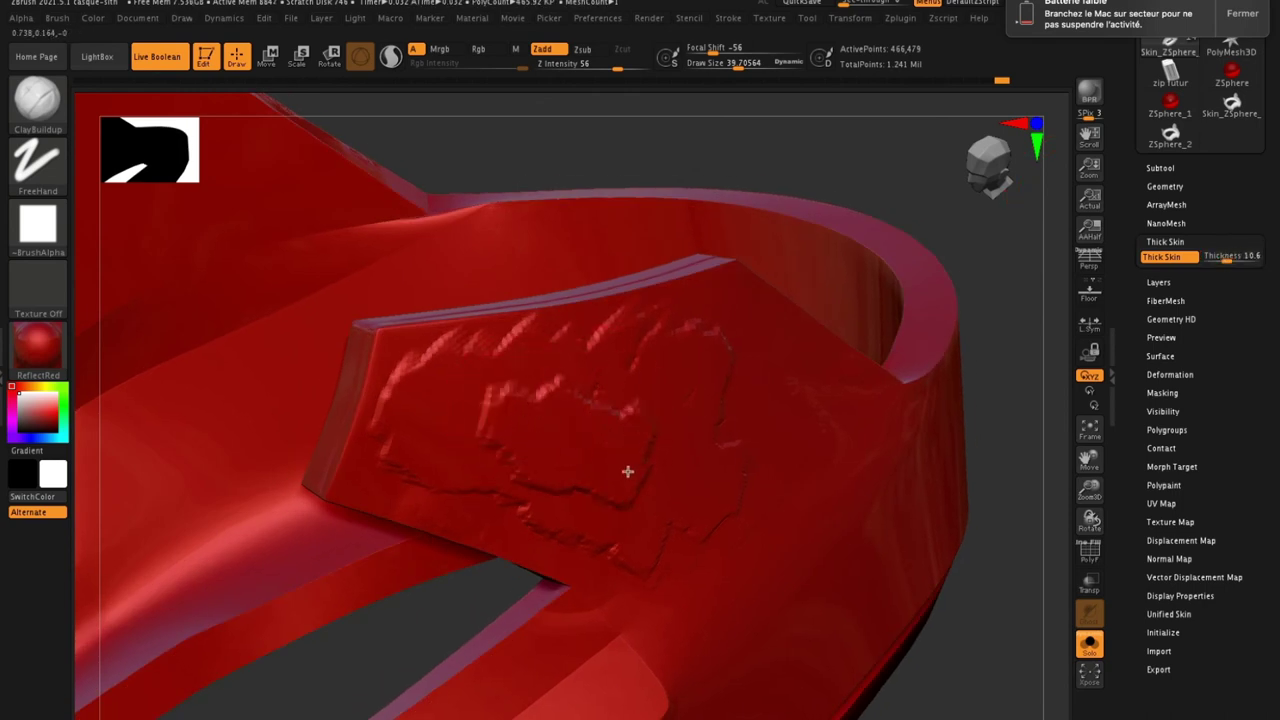
- Add more clay strokes over the raised patch and open the brush library
mouse_move(621, 485)
mouse_down()
mouse_move(486, 440)
mouse_move(457, 400)
mouse_move(625, 405)
mouse_up()
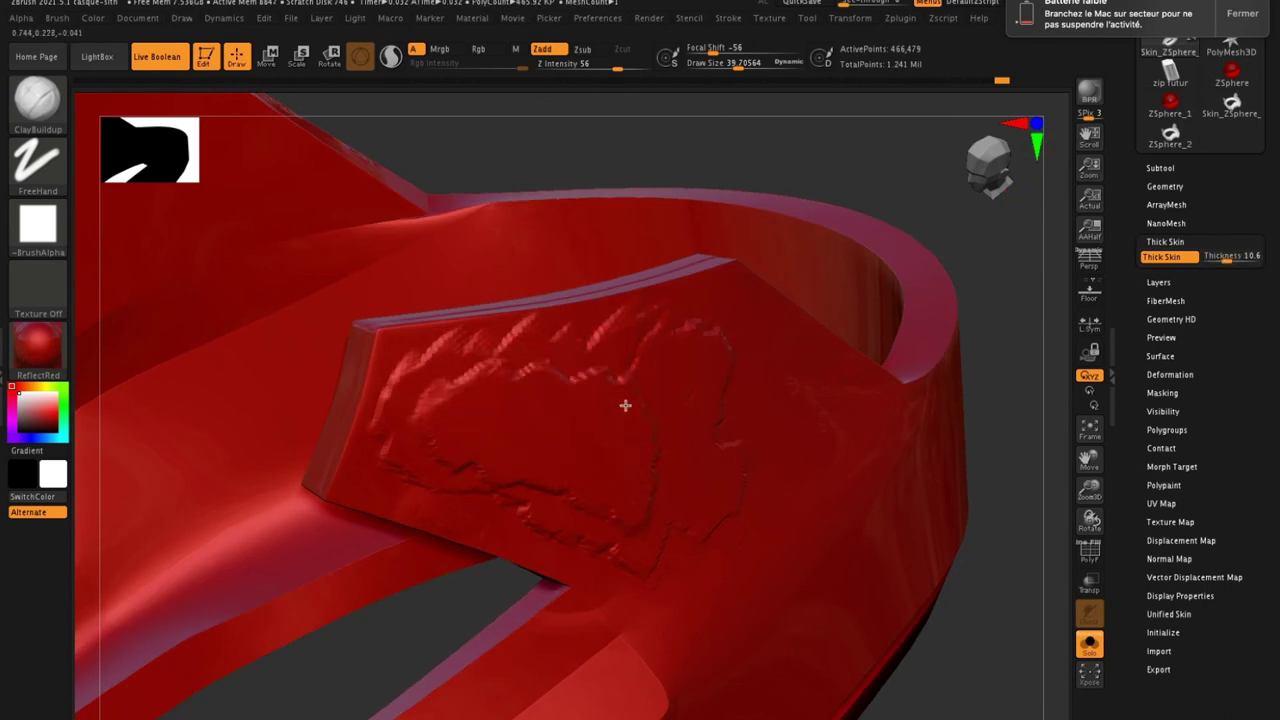
drag(997, 548, 659, 390)
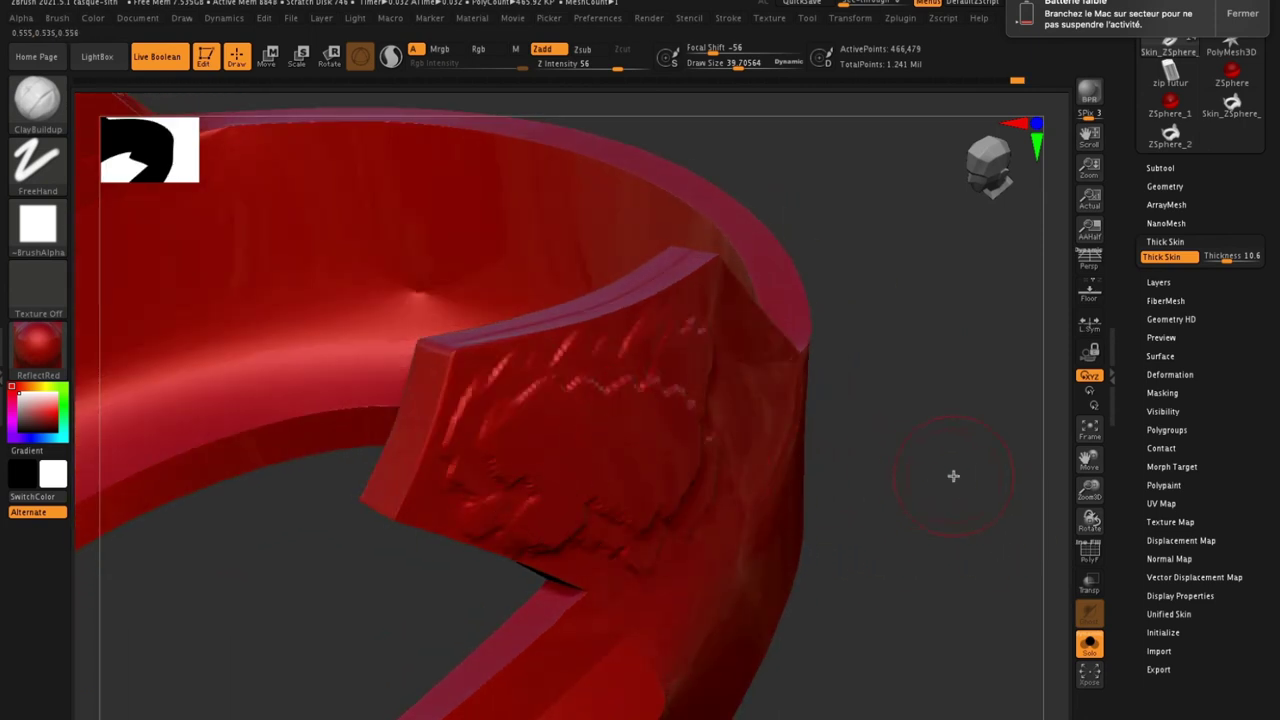
drag(954, 474, 803, 437)
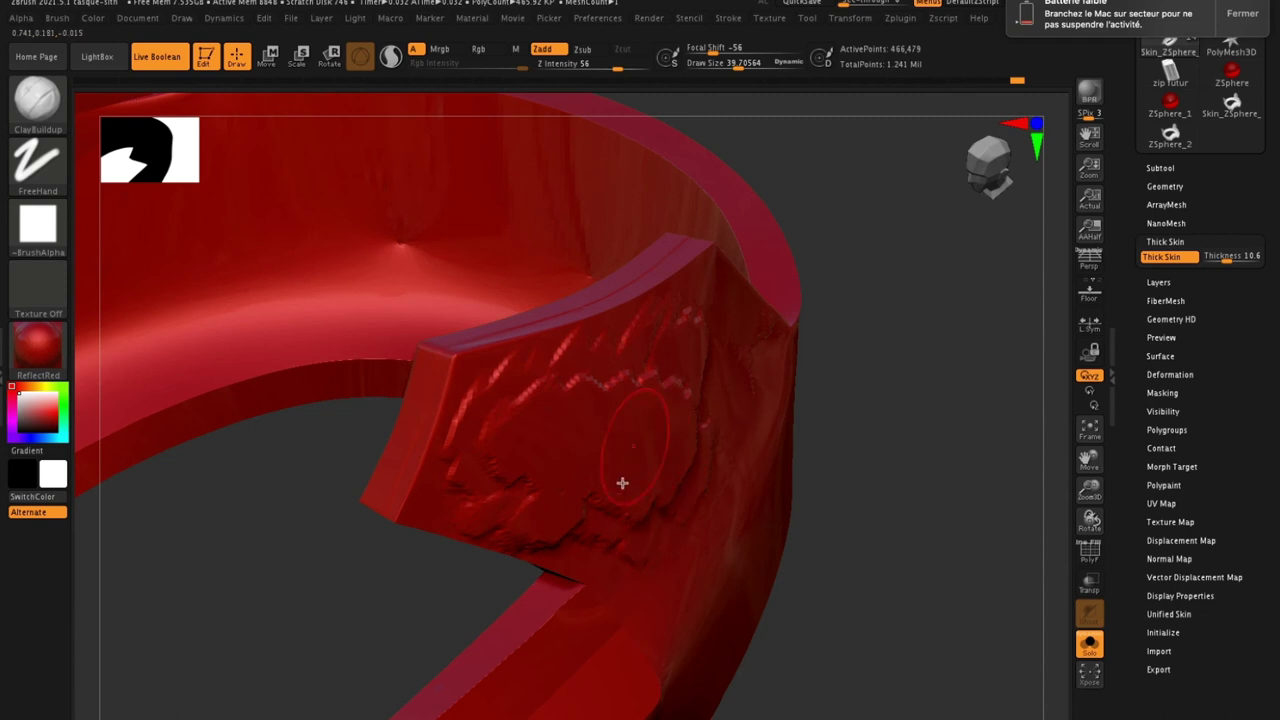
click(45, 113)
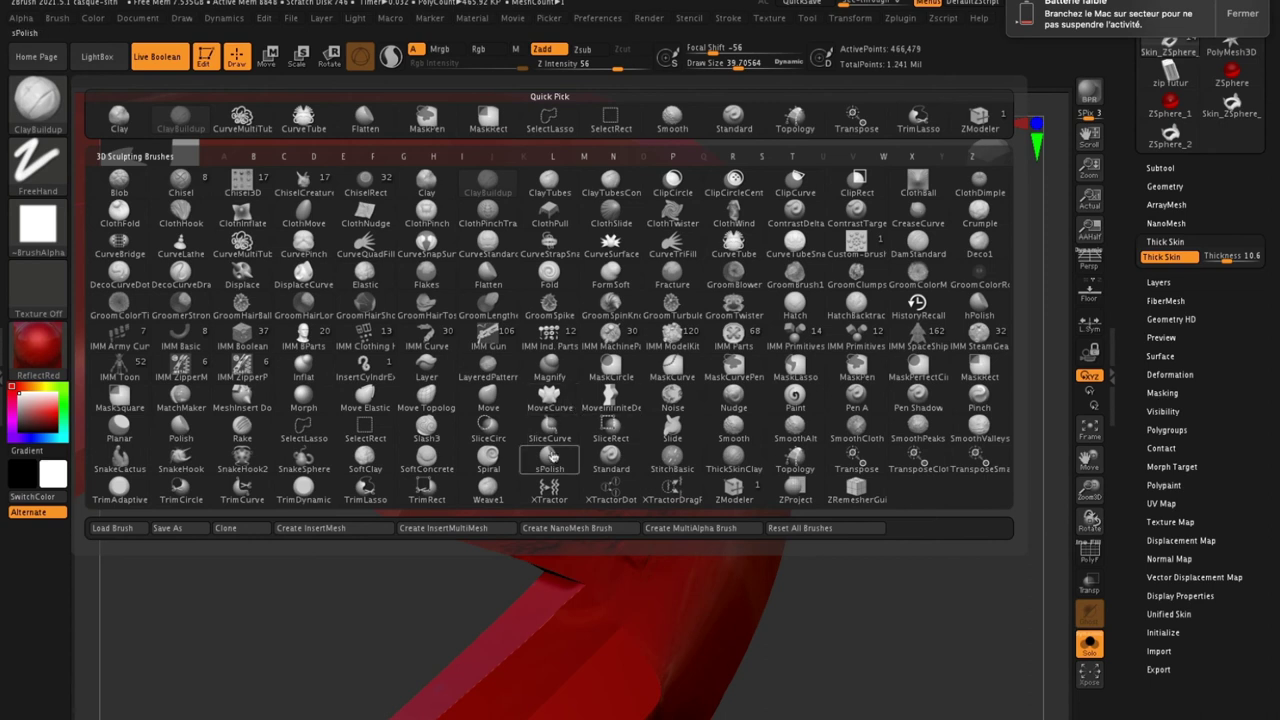
- Make hPolish the active brush at intensity 37 and orbit the ring to view the plate
key(h)
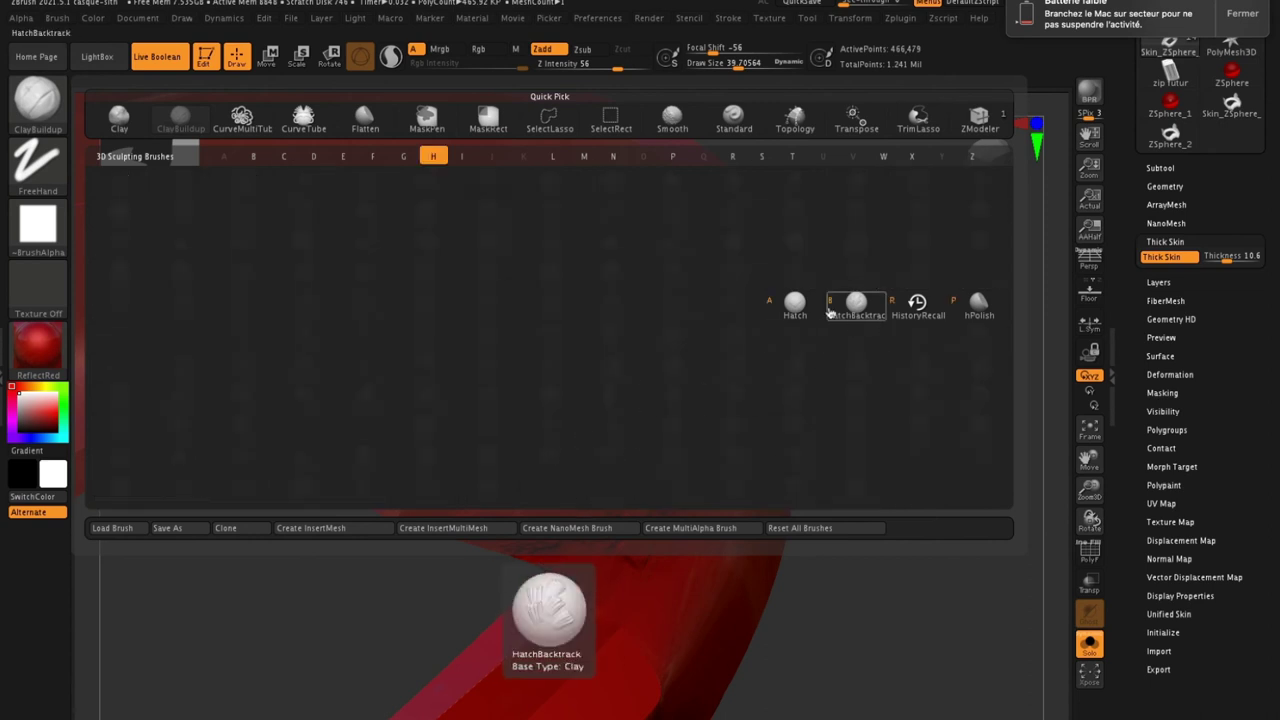
click(980, 302)
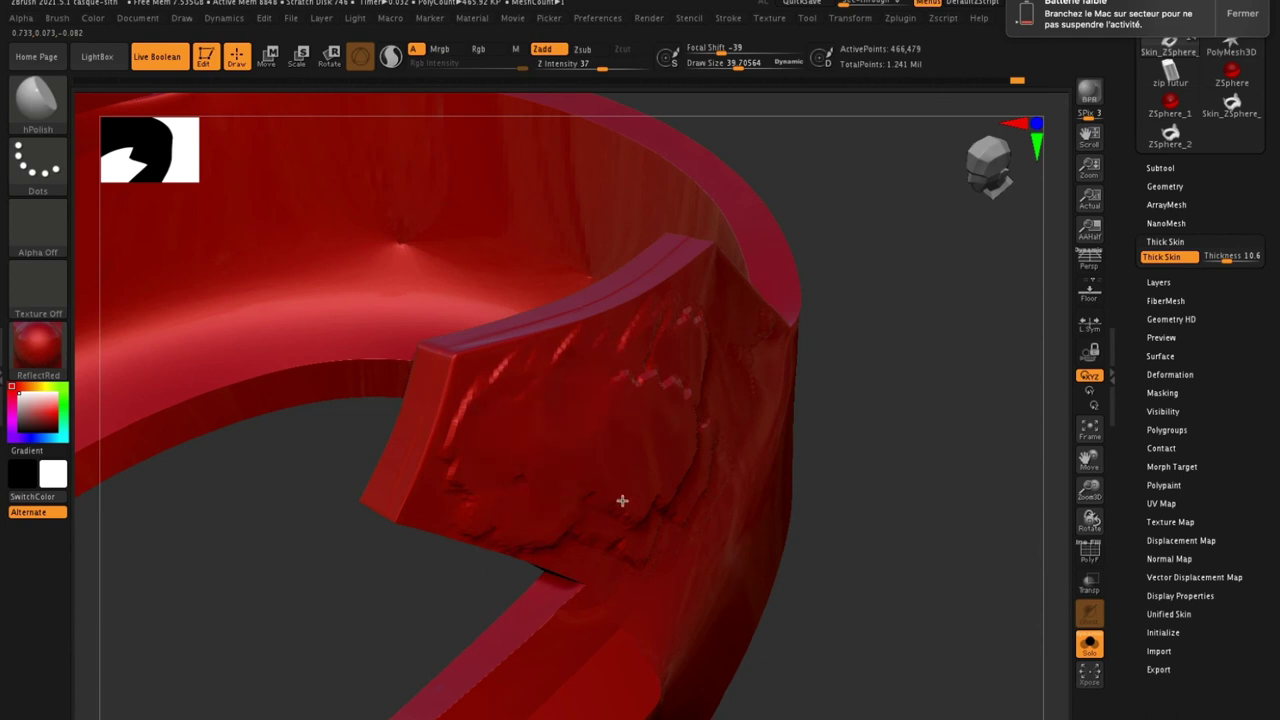
mouse_move(651, 543)
right_down()
mouse_move(909, 449)
mouse_move(905, 419)
mouse_move(940, 369)
mouse_move(943, 383)
mouse_move(843, 422)
right_up()
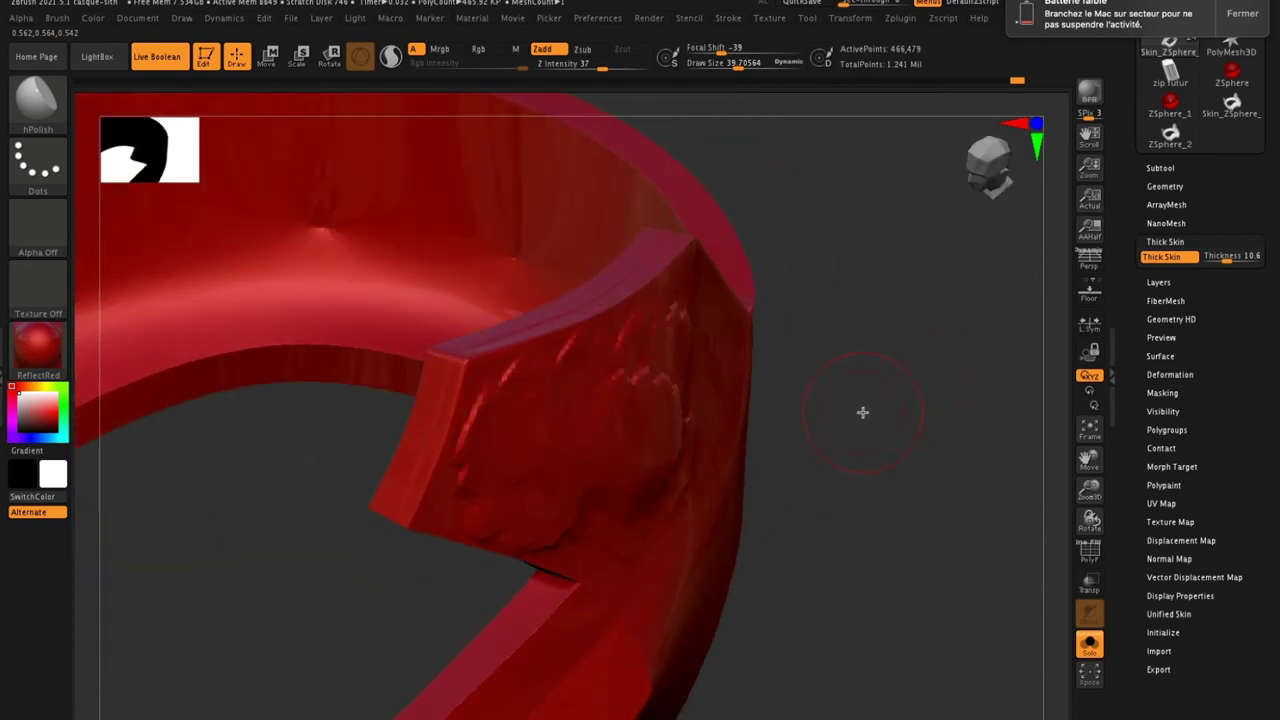
right_drag(865, 424, 867, 440)
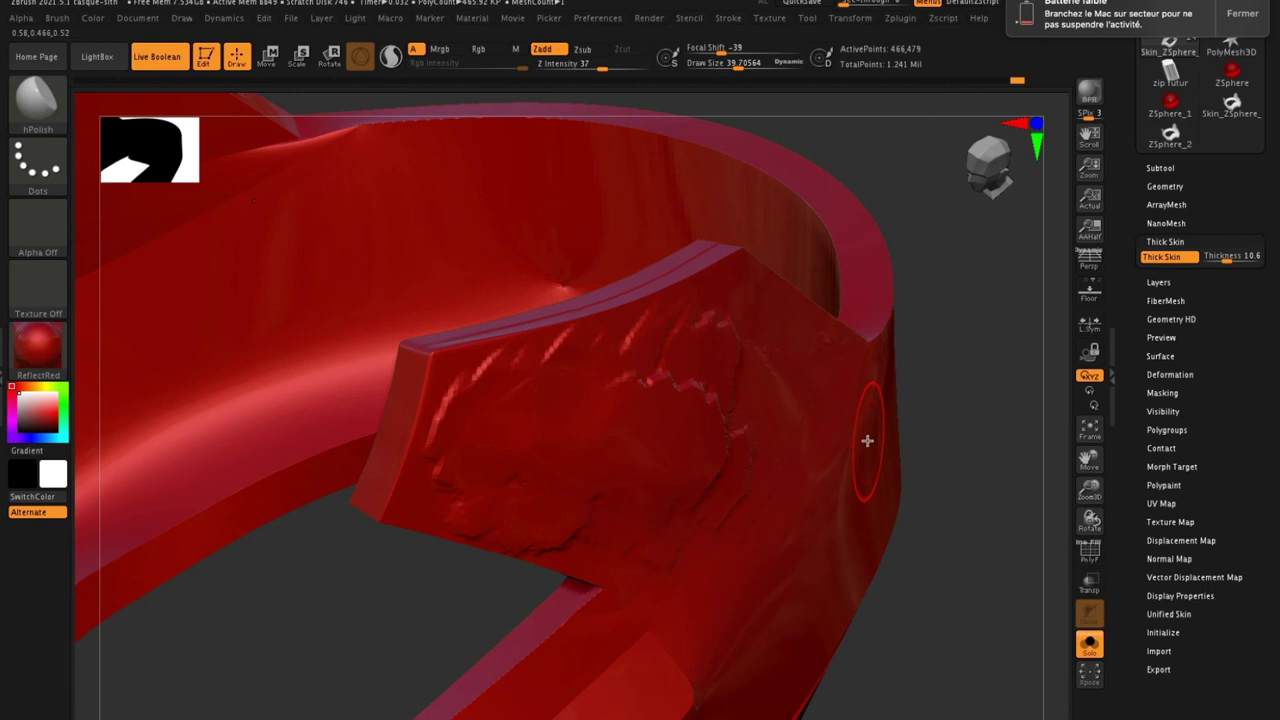